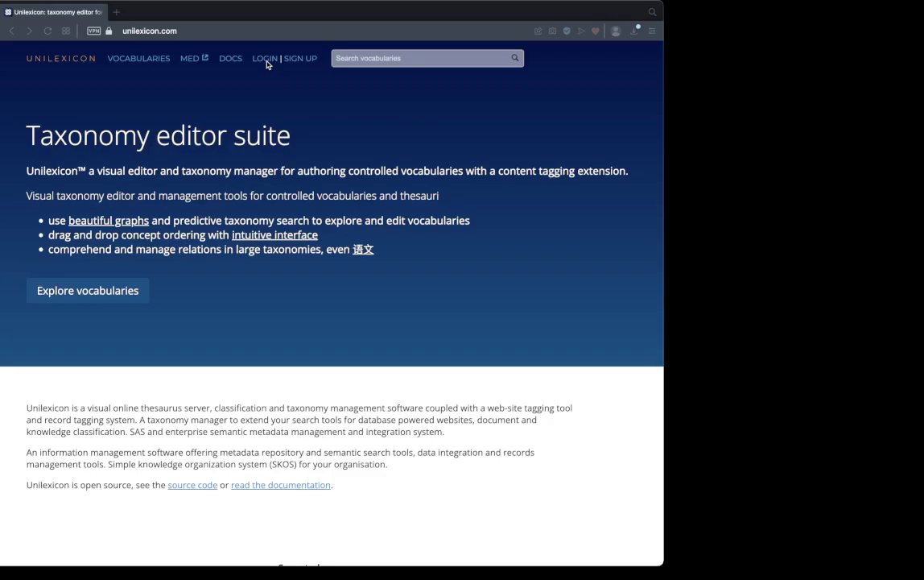
# Step: Log in to Unilexicon with a Google account and return to the home page
pyautogui.click(266, 61)
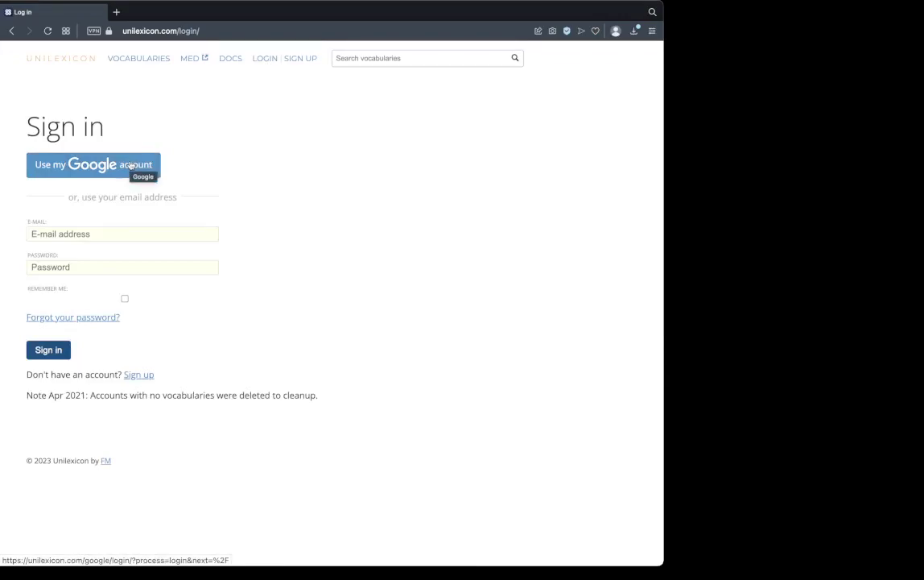
pyautogui.click(131, 165)
pyautogui.click(73, 191)
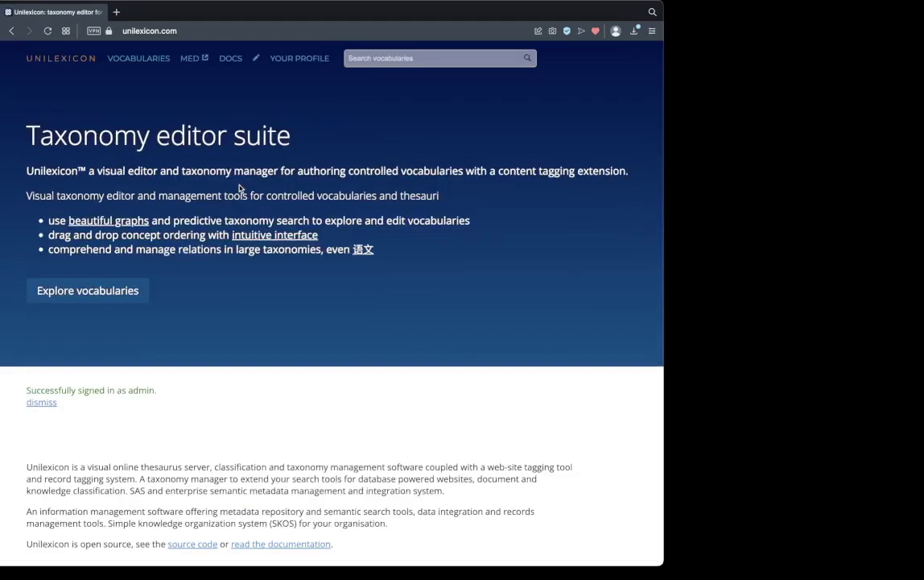
# Step: Browse the vocabulary list, peek at Products, then open the 39-concept Unilexicon vocabulary
pyautogui.click(115, 301)
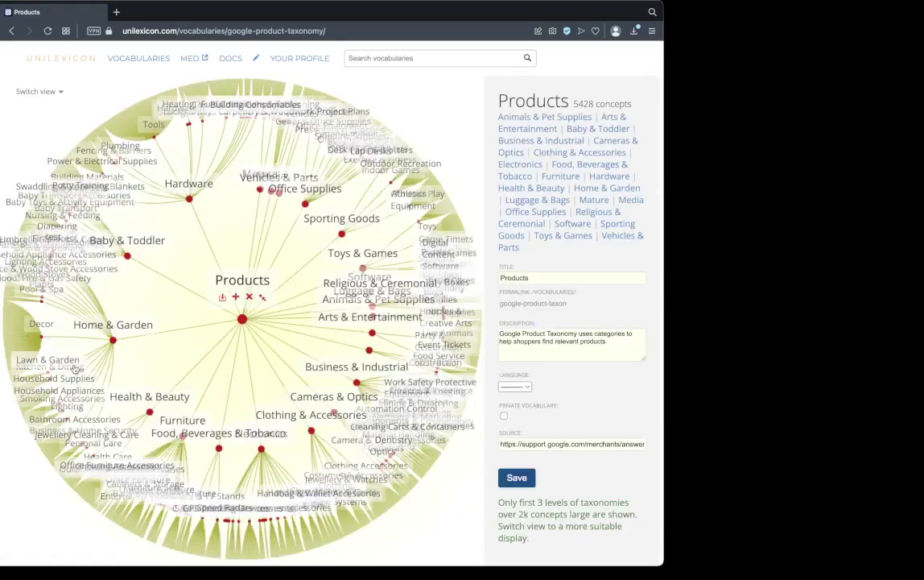
pyautogui.click(12, 32)
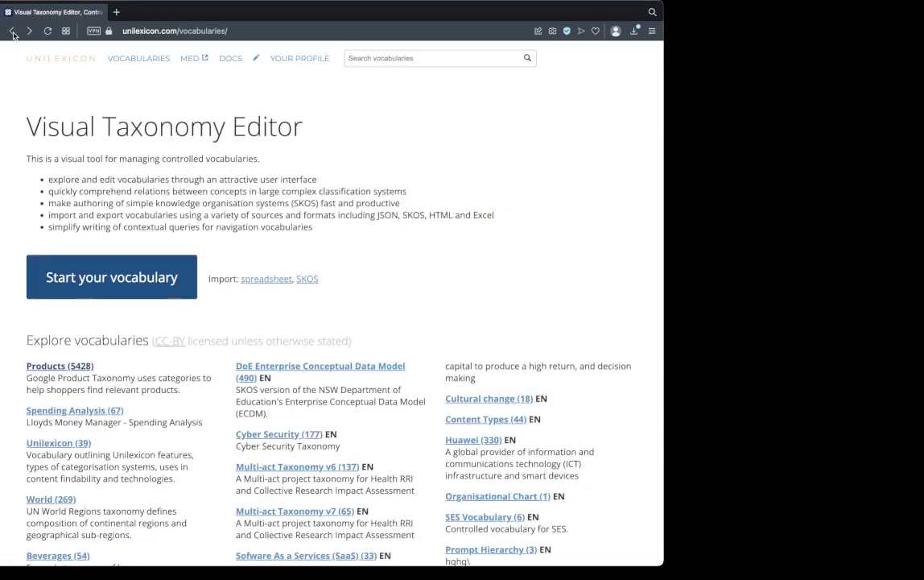
pyautogui.click(69, 443)
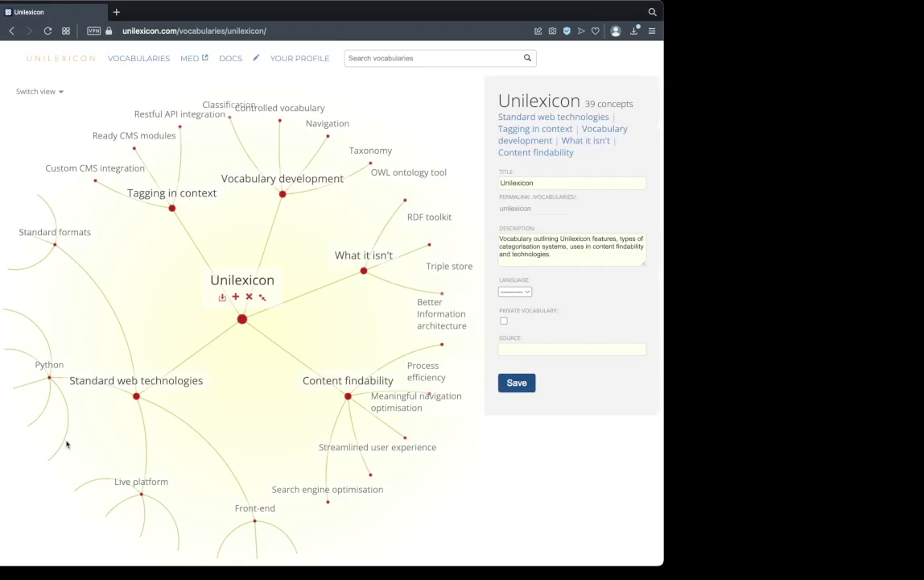
# Step: Centre the graph on Vocabulary development and Tagging in context, then back on the Unilexicon root
pyautogui.click(271, 182)
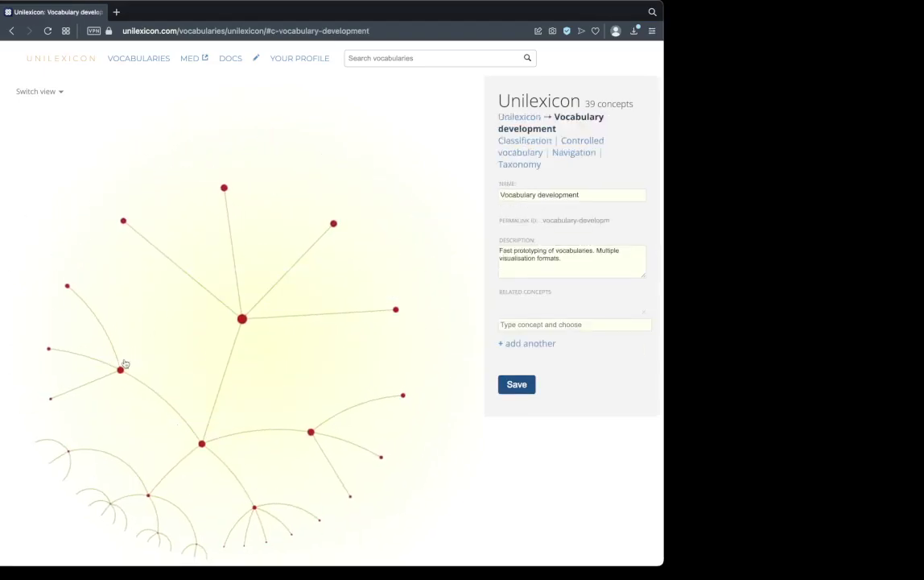
pyautogui.click(121, 367)
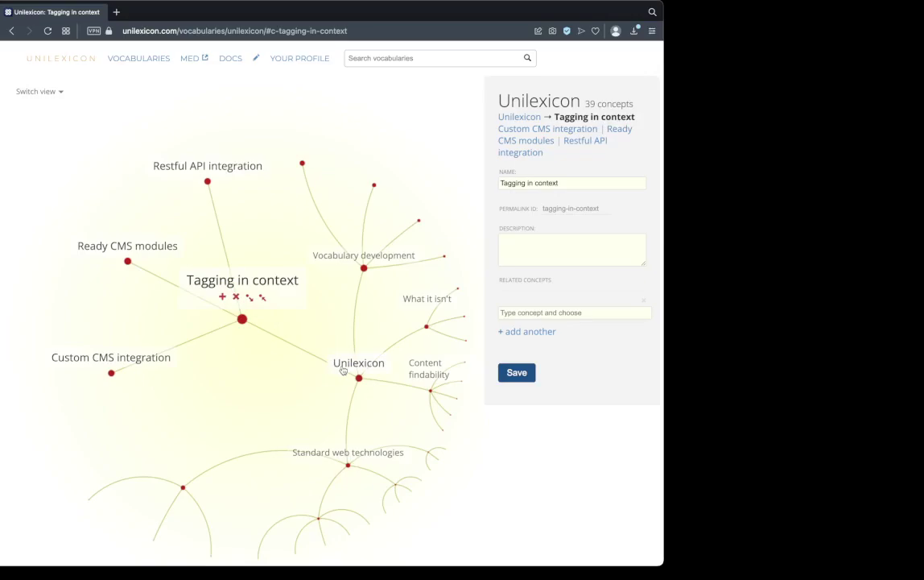
pyautogui.click(343, 371)
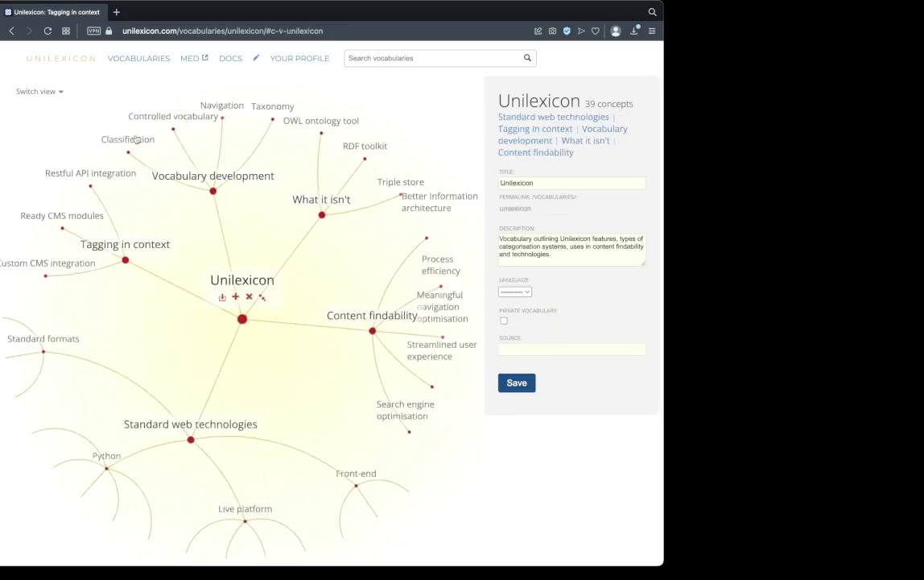
# Step: Start a new vocabulary titled 'My values' with permalink 'values'
pyautogui.click(128, 64)
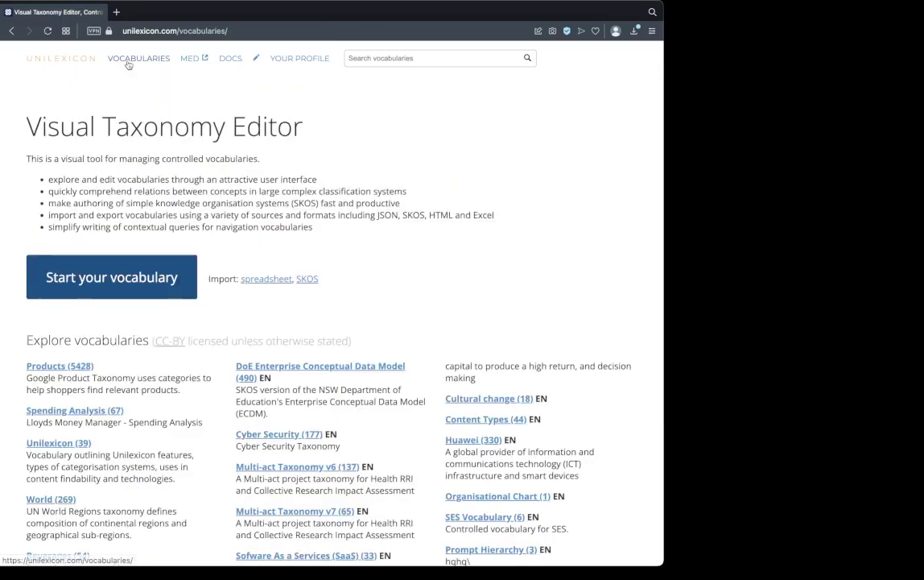
pyautogui.click(92, 287)
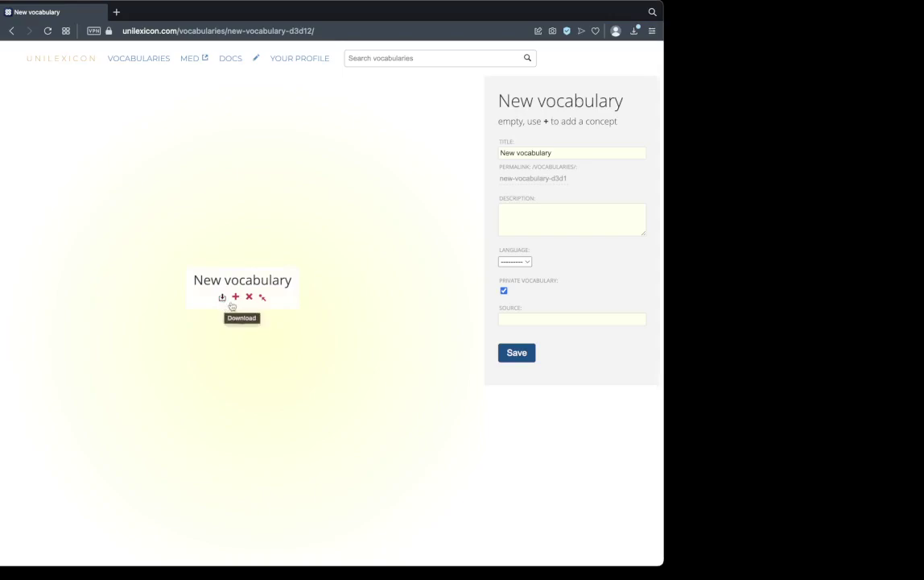
pyautogui.tripleClick(557, 153)
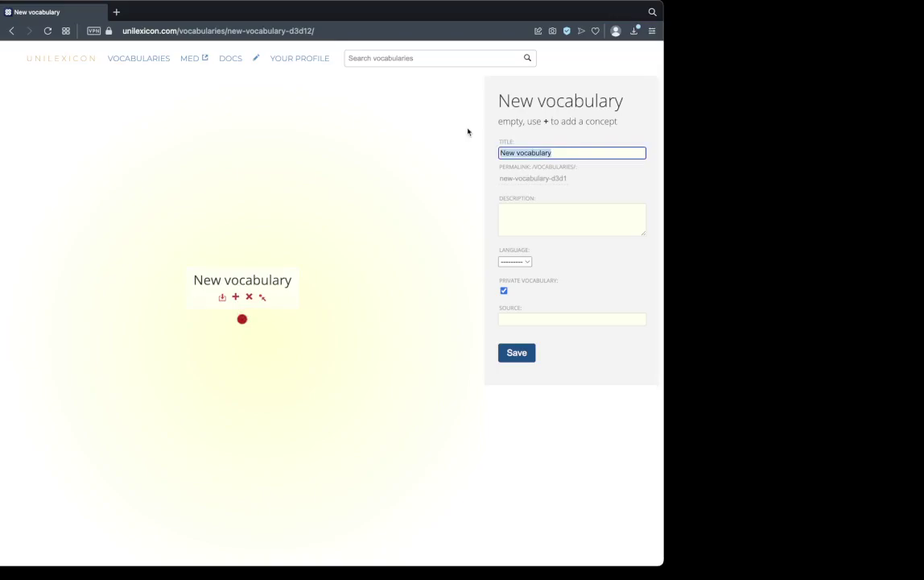
pyautogui.write('My values')
pyautogui.click(547, 178)
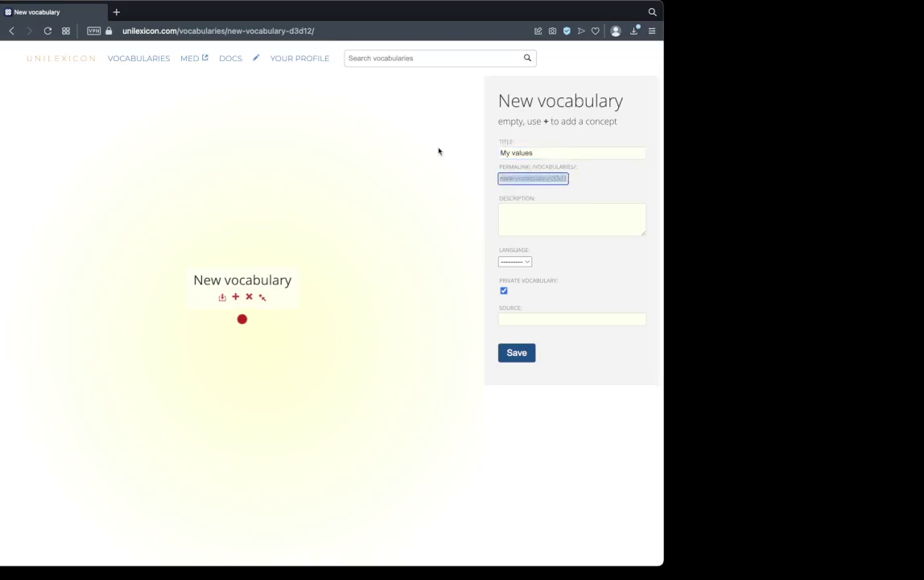
pyautogui.press('BackSpace')
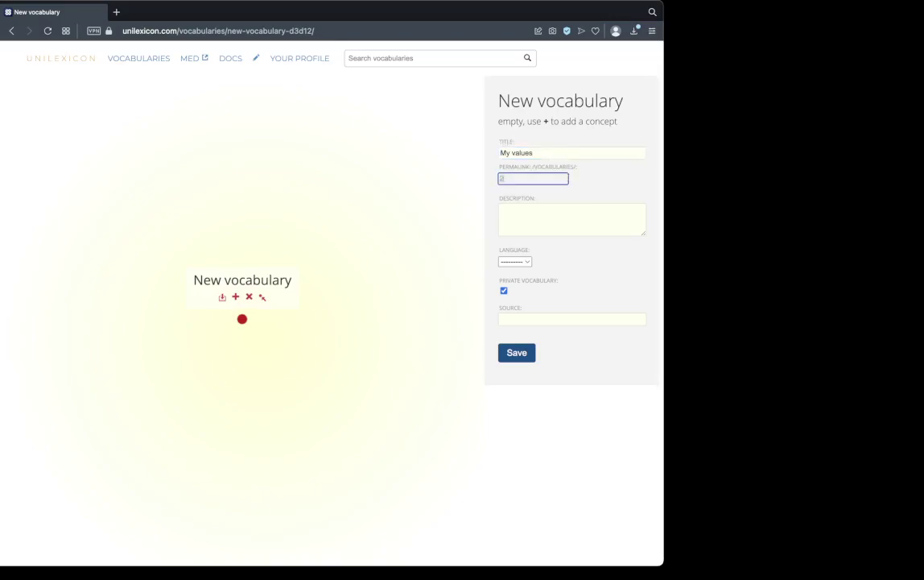
pyautogui.write('values')
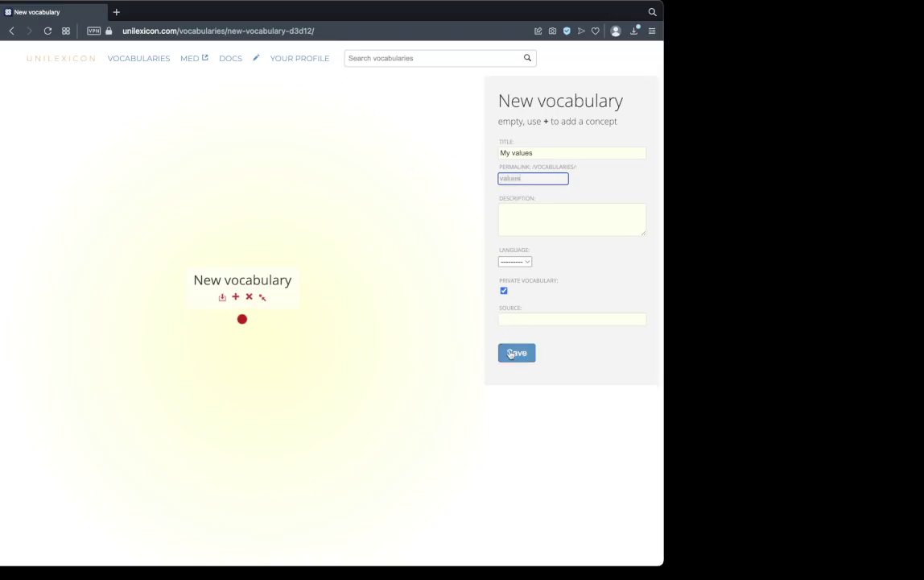
# Step: Describe the vocabulary as 'Small vocabulary of values in life'
pyautogui.click(519, 212)
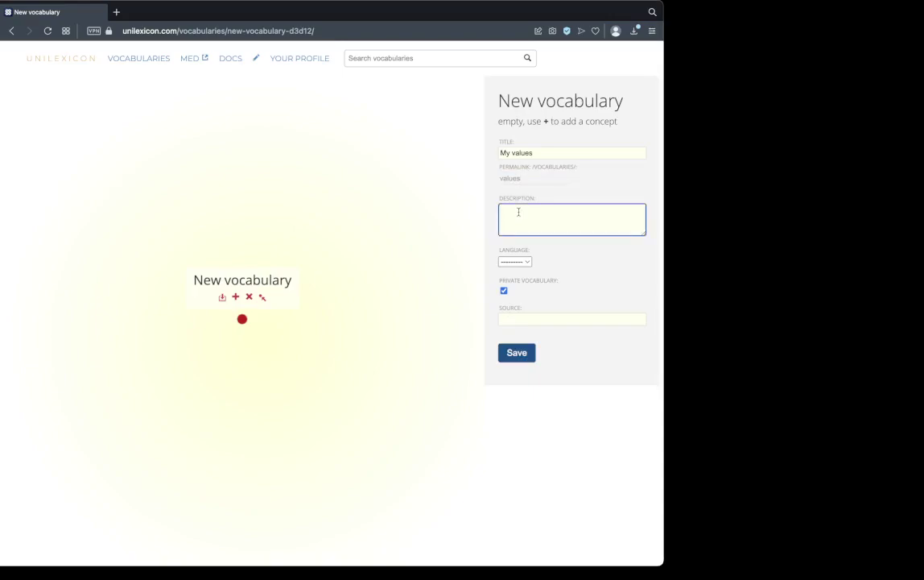
pyautogui.write('Simle')
pyautogui.press('BackSpace')
pyautogui.press('BackSpace')
pyautogui.write('mall vocabulary of life val')
pyautogui.press('BackSpace')
pyautogui.press('BackSpace')
pyautogui.press('BackSpace')
pyautogui.press('BackSpace')
pyautogui.press('BackSpace')
pyautogui.press('BackSpace')
pyautogui.press('BackSpace')
pyautogui.press('BackSpace')
pyautogui.write('values in life')
pyautogui.click(518, 262)
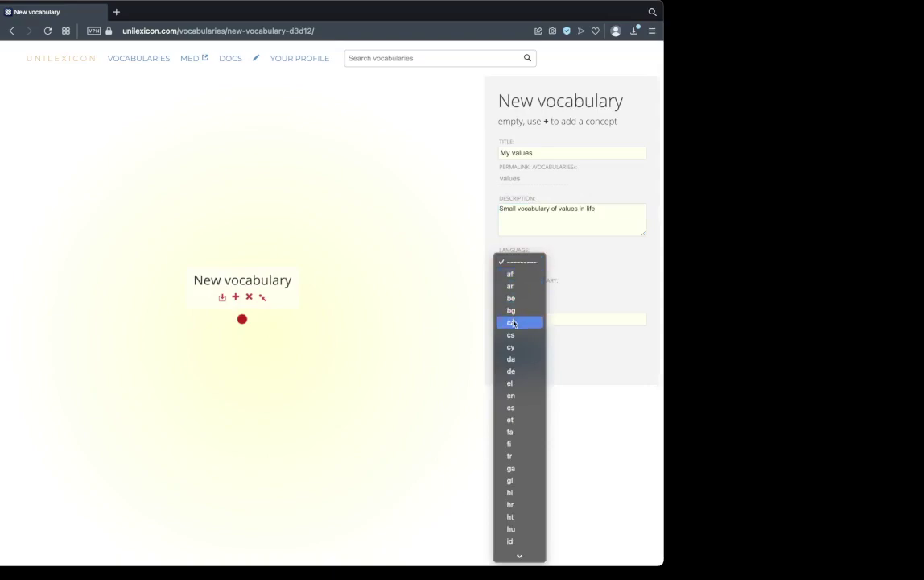
pyautogui.click(516, 395)
pyautogui.click(521, 319)
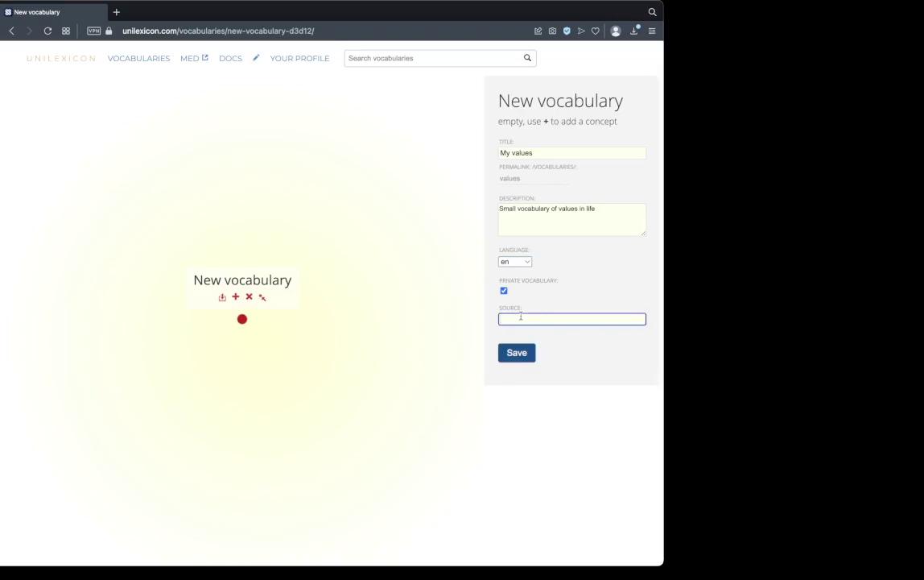
pyautogui.write('unilexicon.com/fm')
pyautogui.click(517, 356)
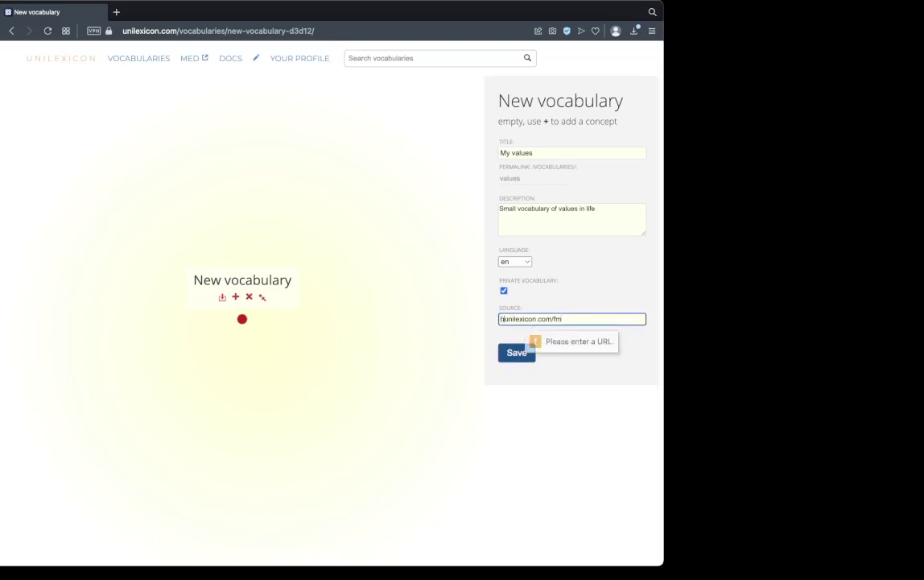
pyautogui.write('https://')
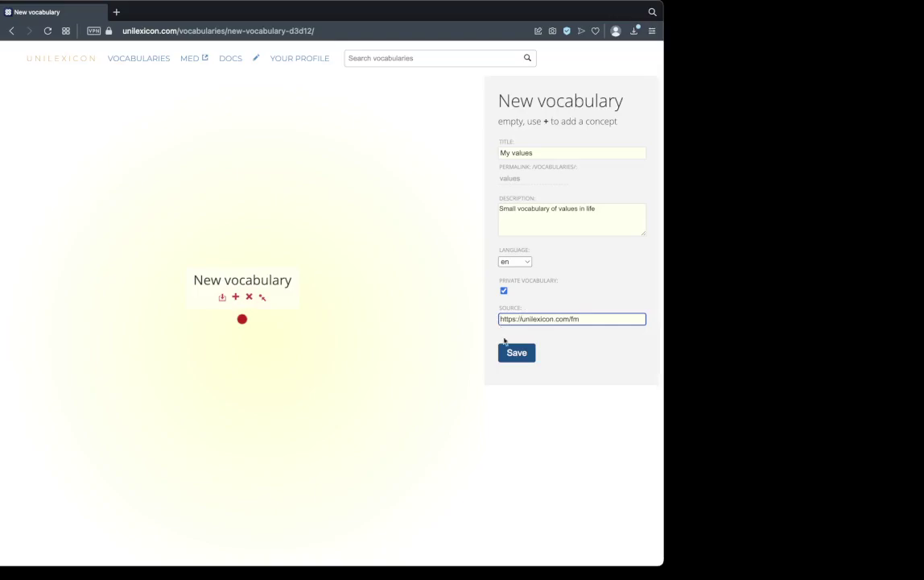
pyautogui.click(505, 349)
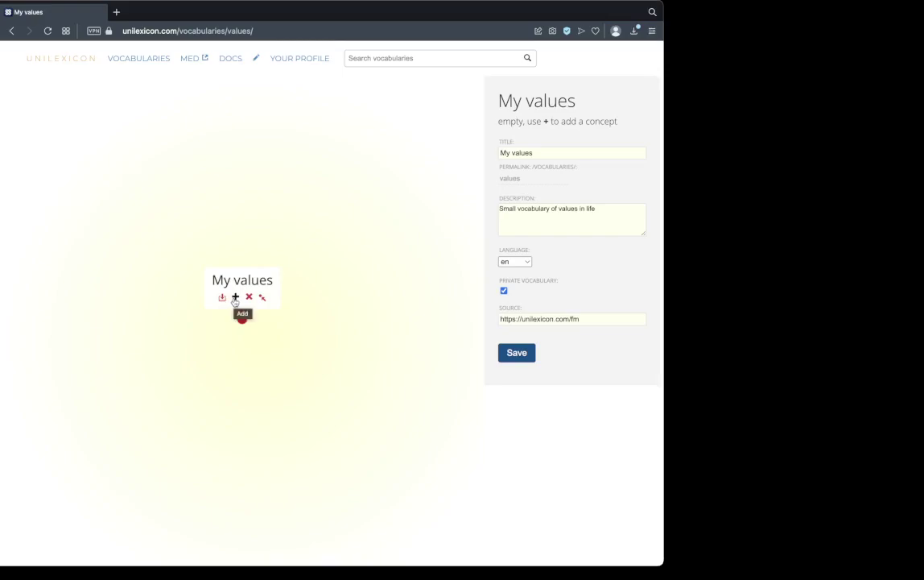
# Step: Create Health, Wealth and Love as top-level concepts under My values
pyautogui.click(235, 298)
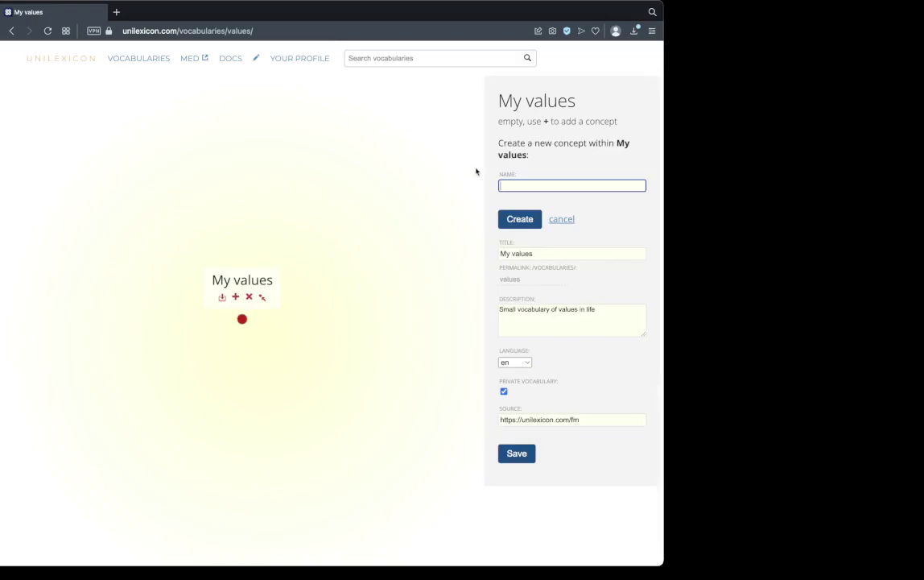
pyautogui.write('Health')
pyautogui.click(519, 229)
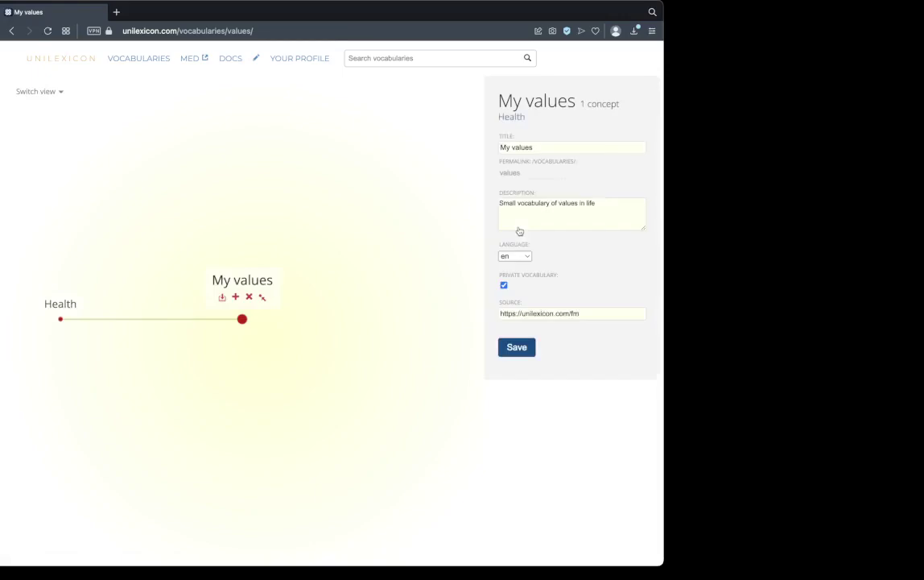
pyautogui.click(236, 298)
pyautogui.write('W')
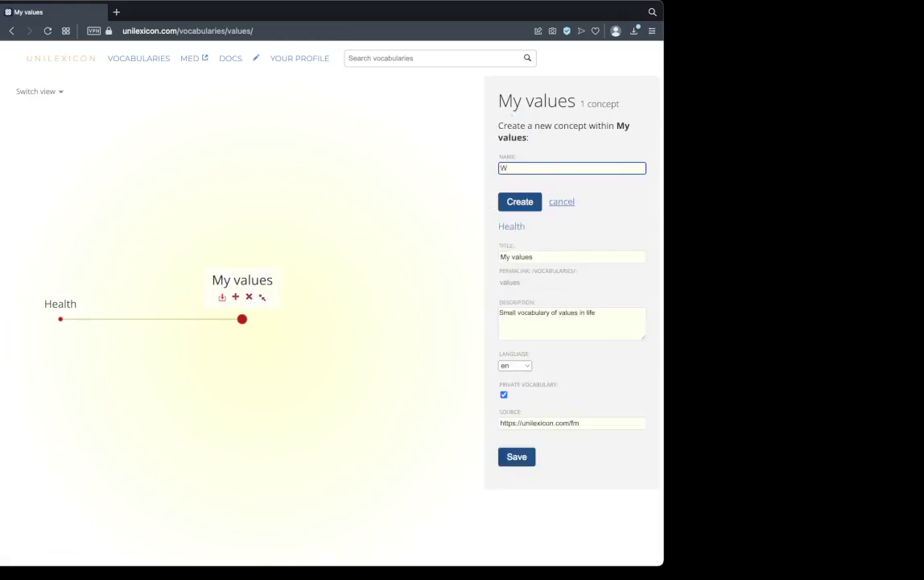
pyautogui.write('ealth')
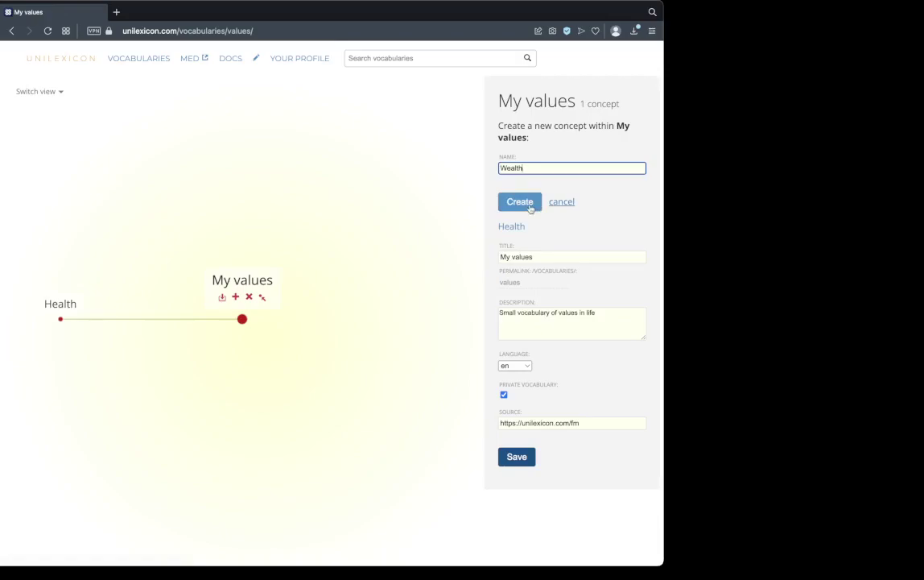
pyautogui.click(530, 208)
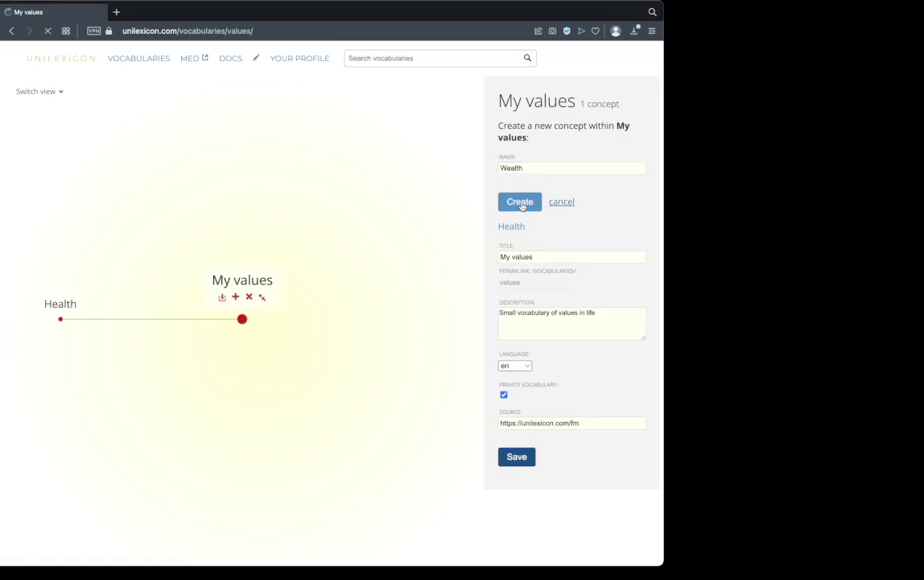
pyautogui.click(236, 298)
pyautogui.write('Love')
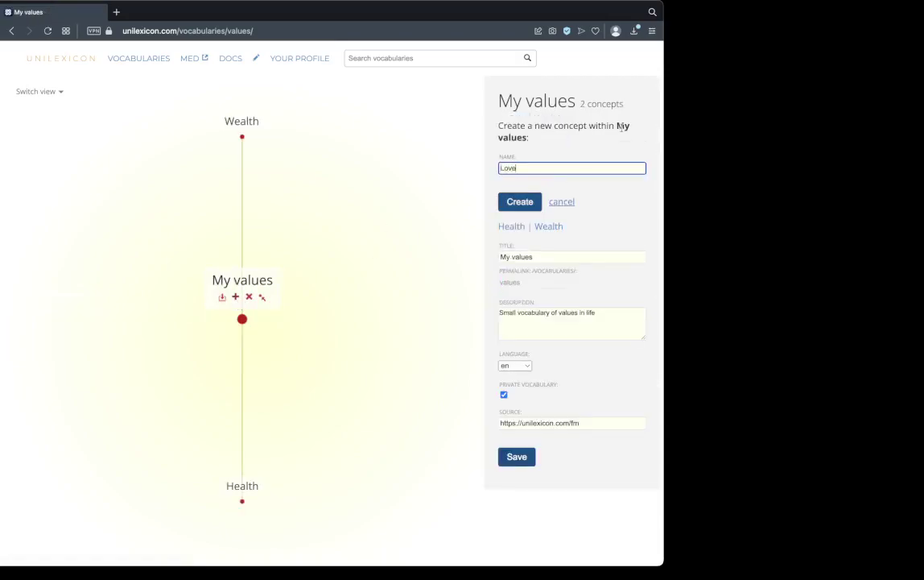
pyautogui.click(520, 202)
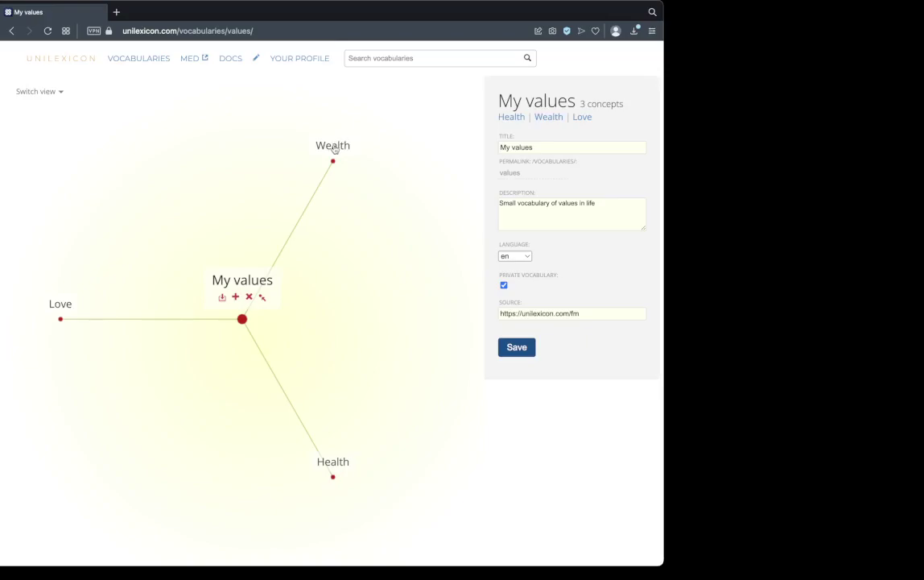
# Step: Under Wealth, create the concepts Resources, Time and Flexibility
pyautogui.click(333, 147)
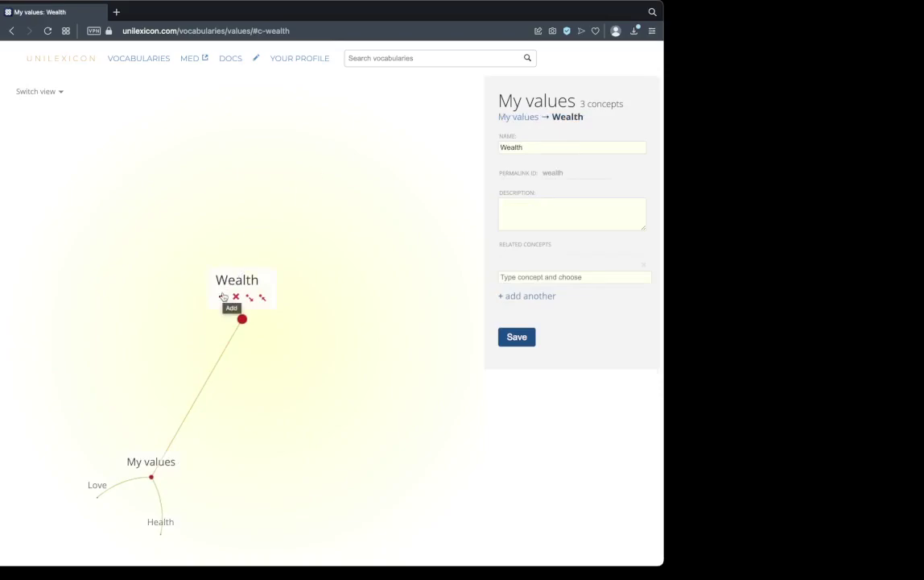
pyautogui.click(223, 297)
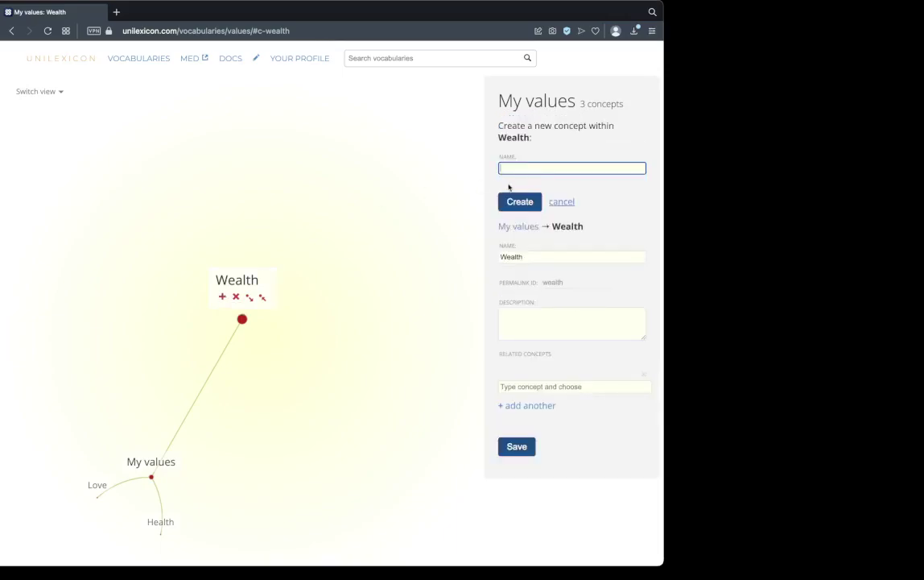
pyautogui.write('Re')
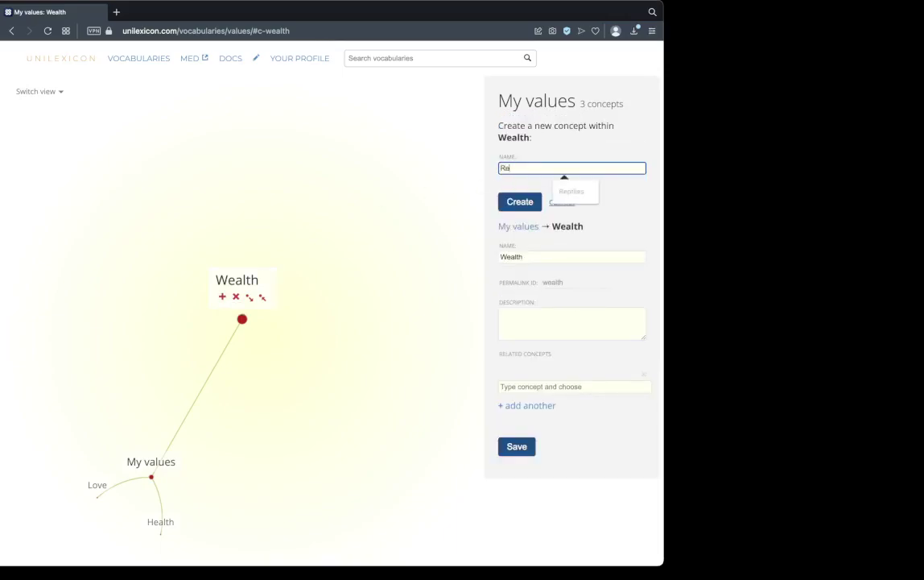
pyautogui.write('sources')
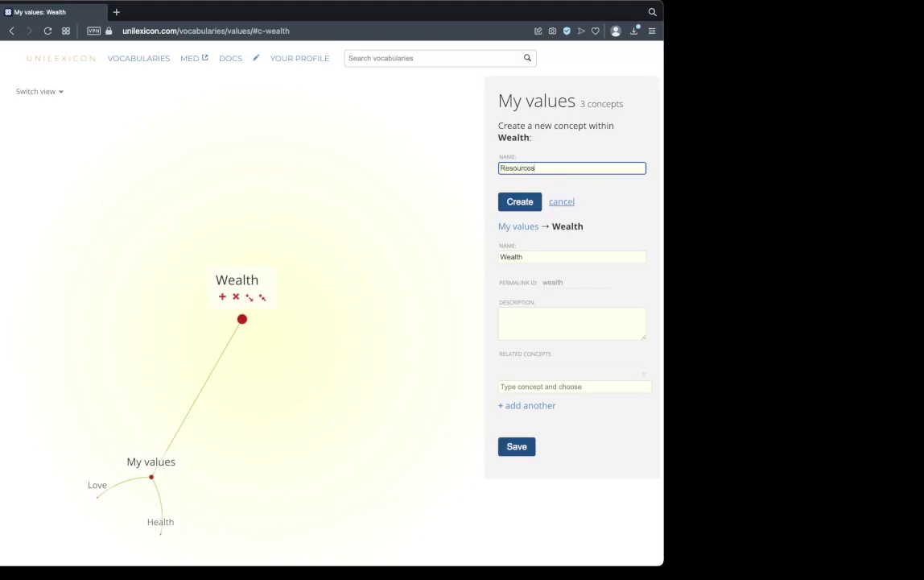
pyautogui.click(519, 202)
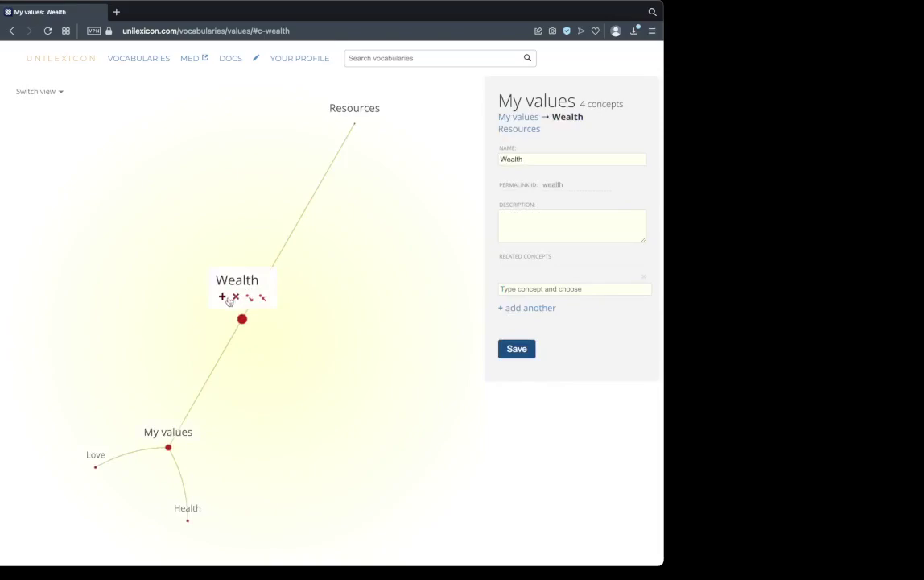
pyautogui.click(225, 297)
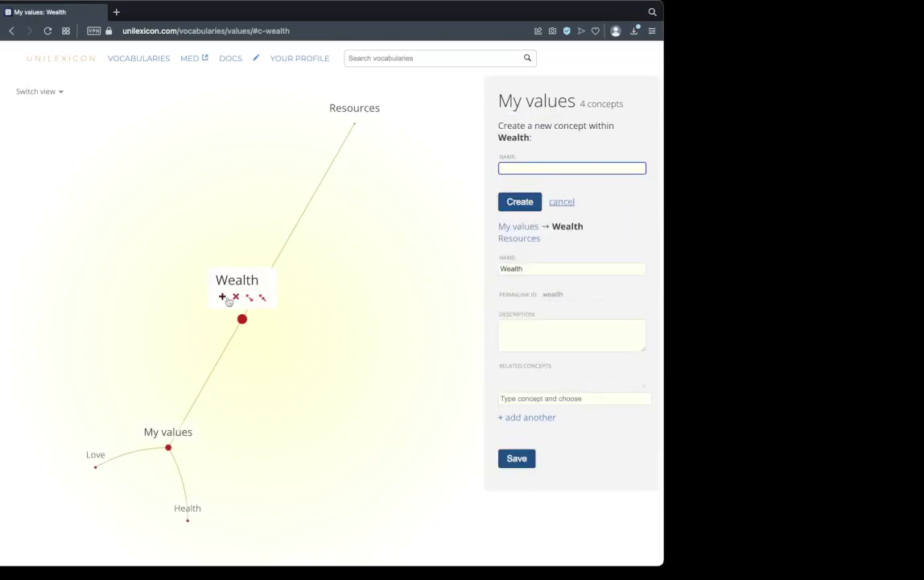
pyautogui.write('Time')
pyautogui.click(519, 202)
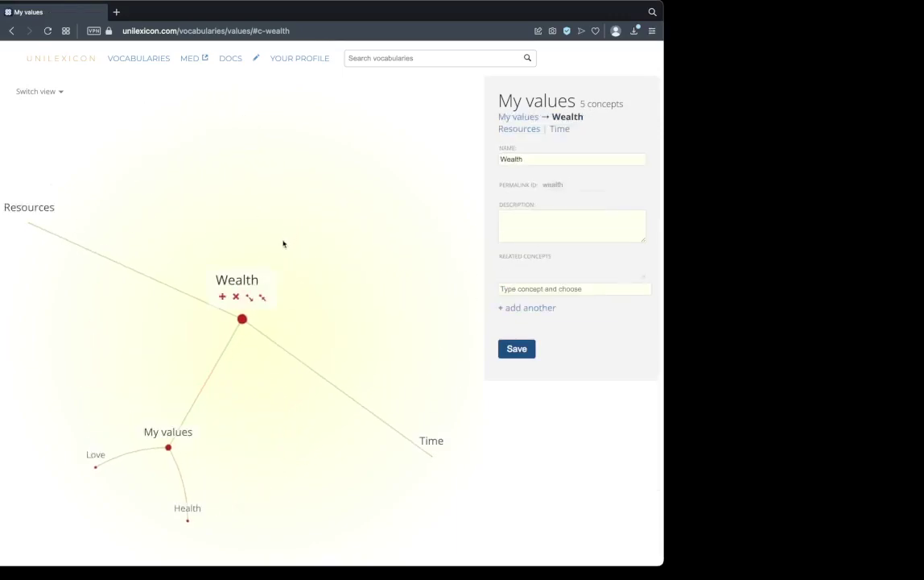
pyautogui.click(222, 296)
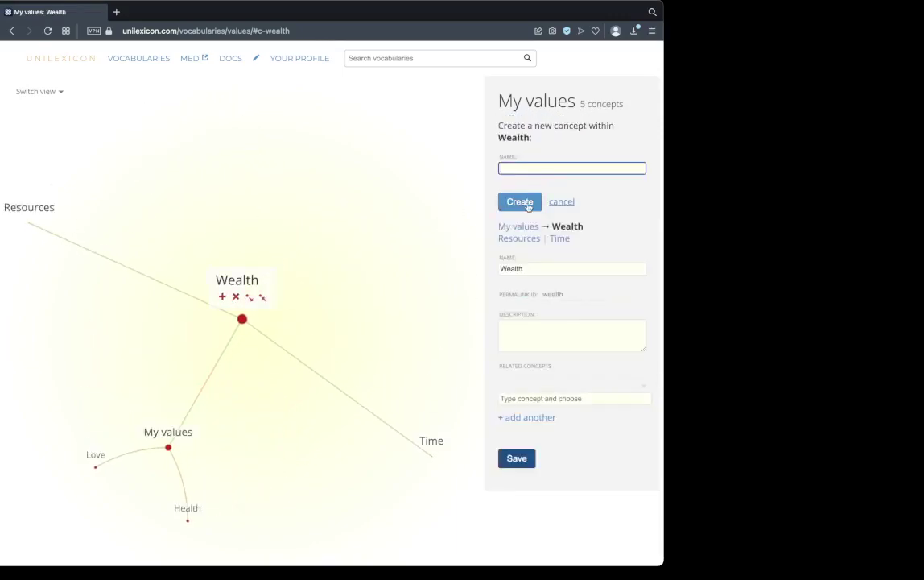
pyautogui.write('Flexibil')
pyautogui.write('y')
pyautogui.click(511, 203)
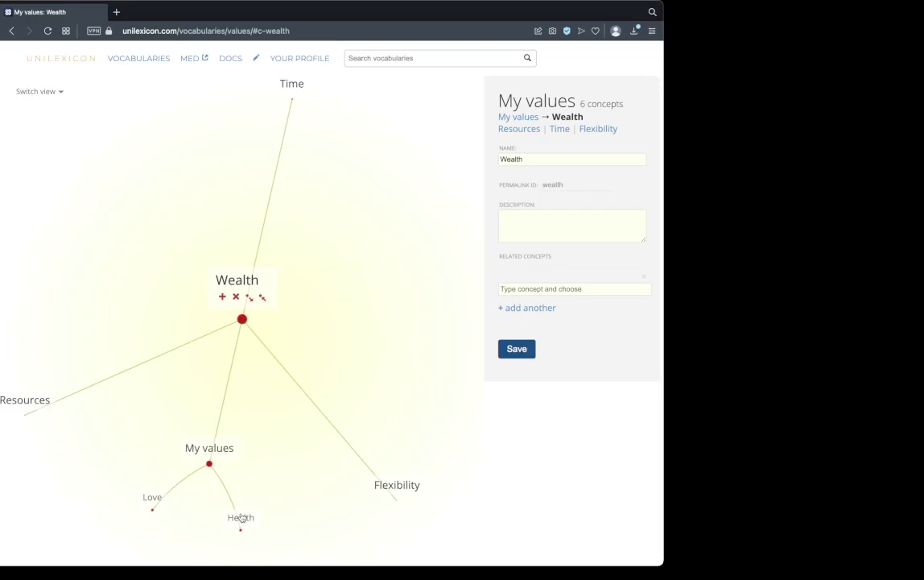
# Step: Create Physical and Mental as sub-concepts of Health
pyautogui.click(242, 518)
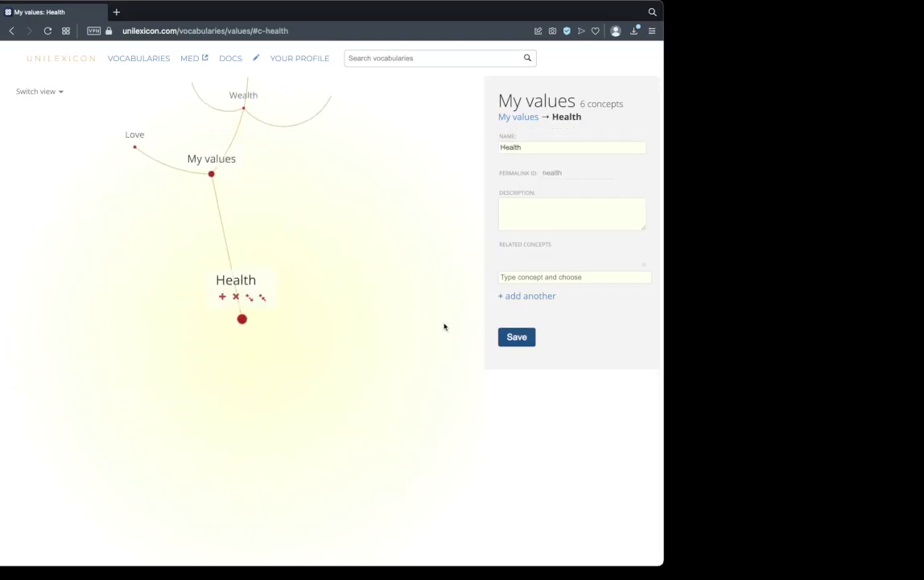
pyautogui.click(222, 297)
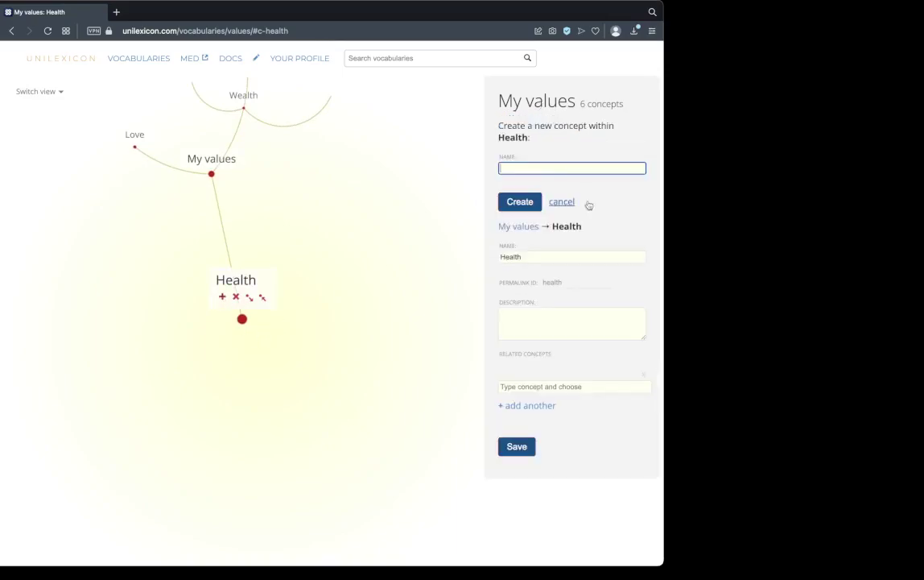
pyautogui.write('Physical')
pyautogui.click(531, 205)
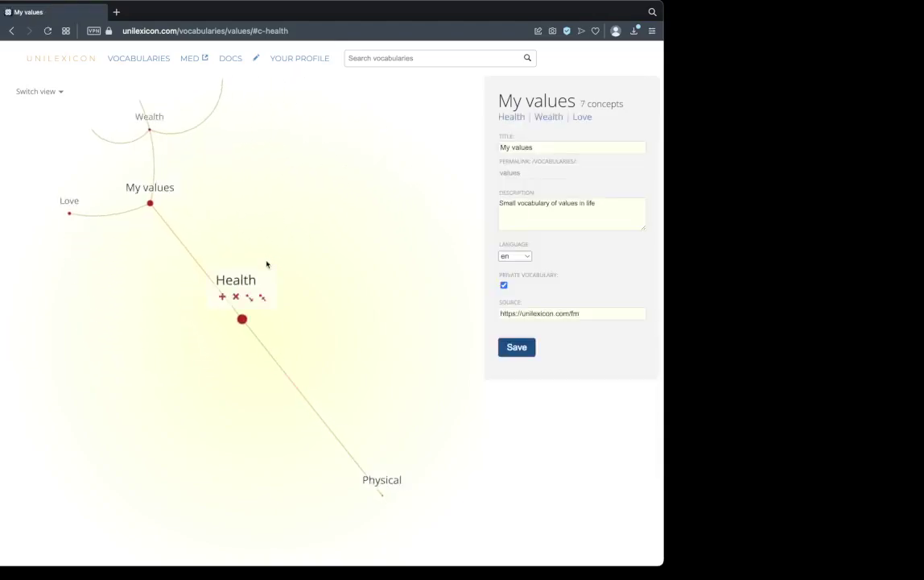
pyautogui.click(222, 297)
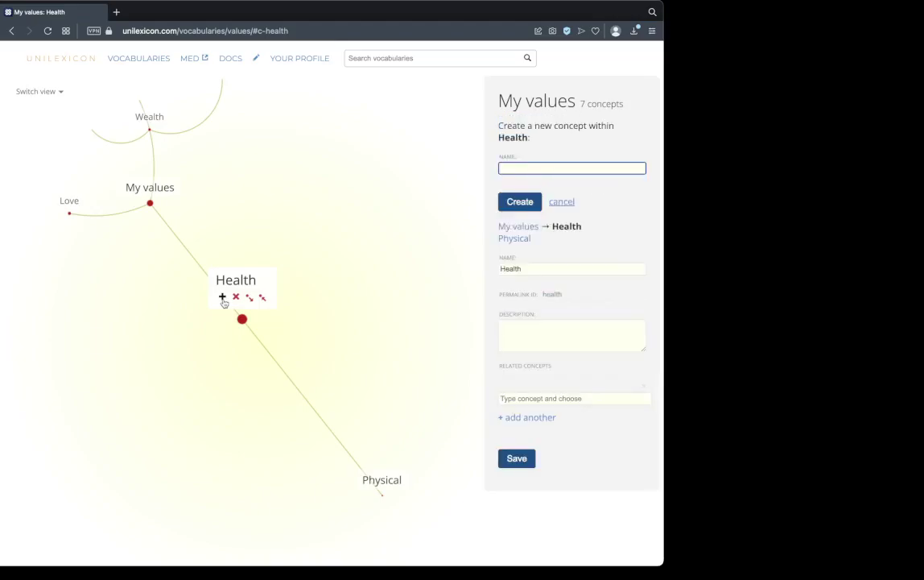
pyautogui.write('Mental')
pyautogui.click(524, 205)
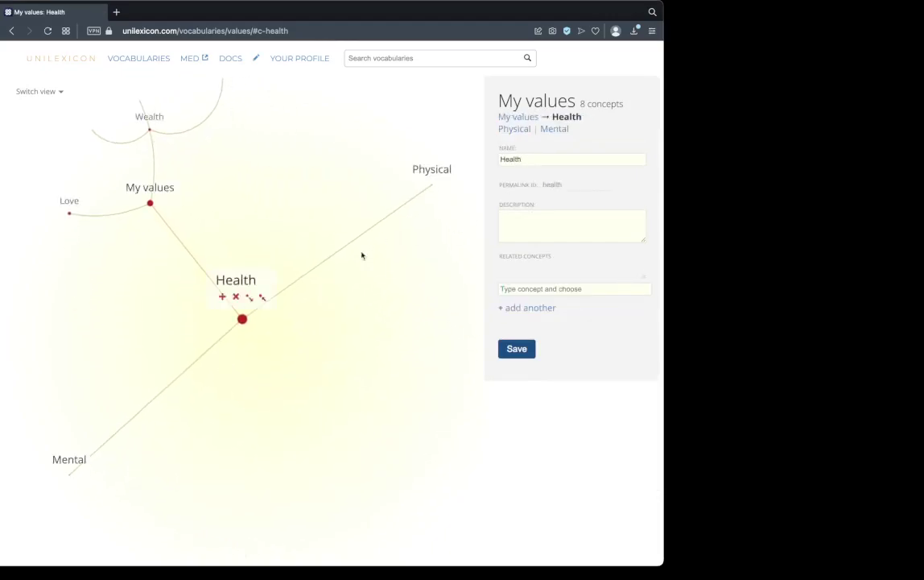
# Step: Add Boundaries as a sub-concept of Mental
pyautogui.click(73, 463)
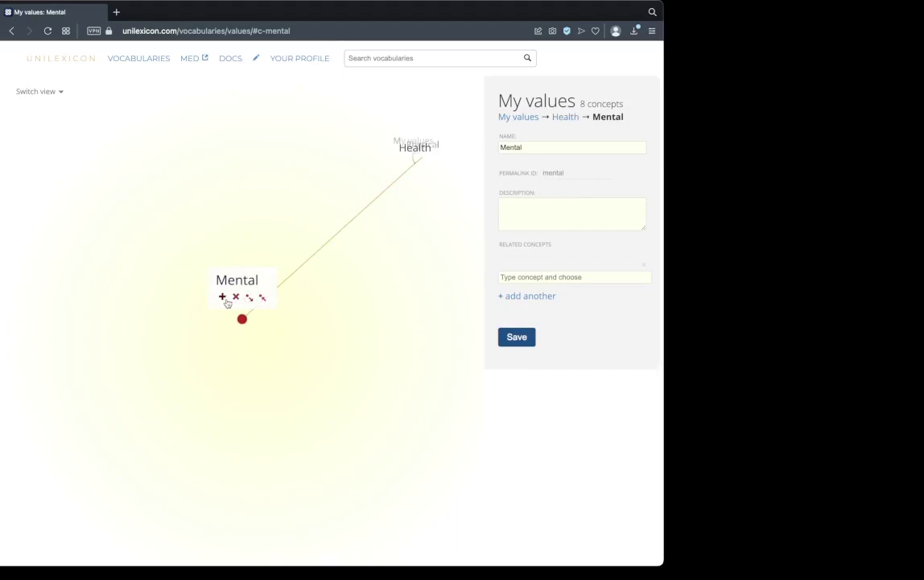
pyautogui.click(224, 298)
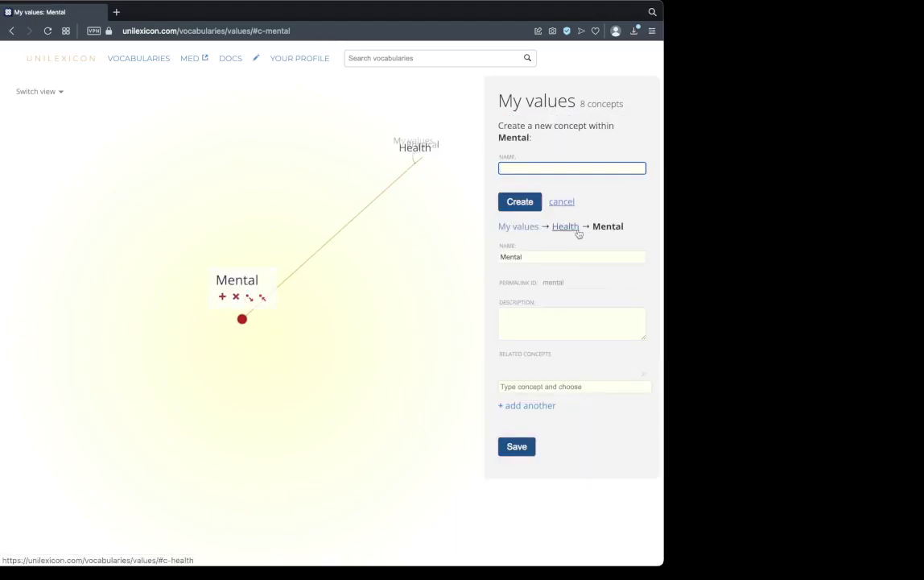
pyautogui.write('Boundaries')
pyautogui.click(519, 201)
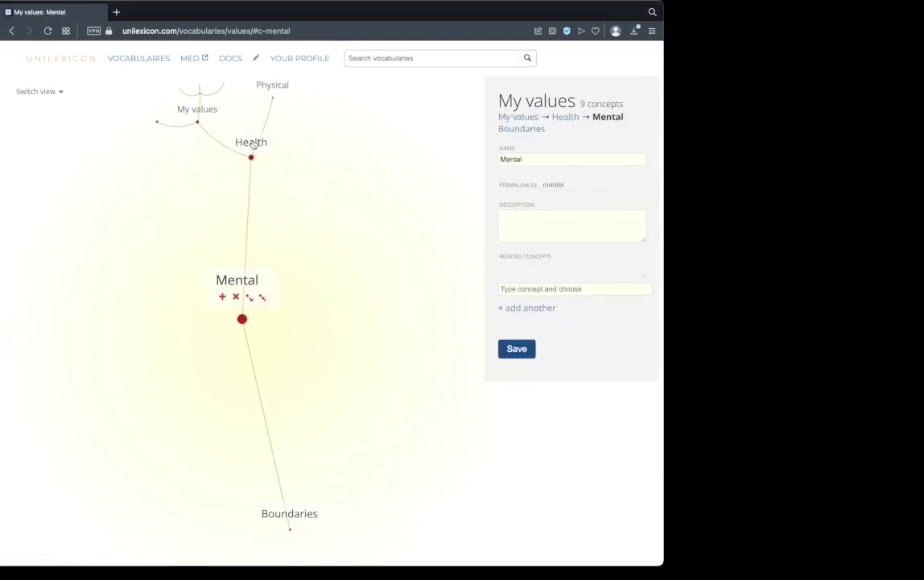
# Step: Add Diet and Exercise under Physical, then re-centre on My values
pyautogui.click(275, 87)
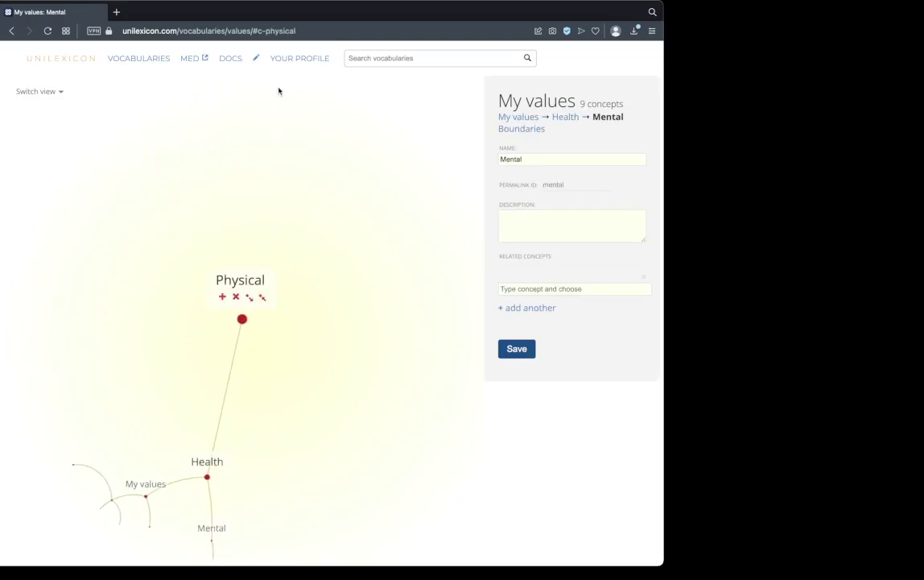
pyautogui.click(223, 297)
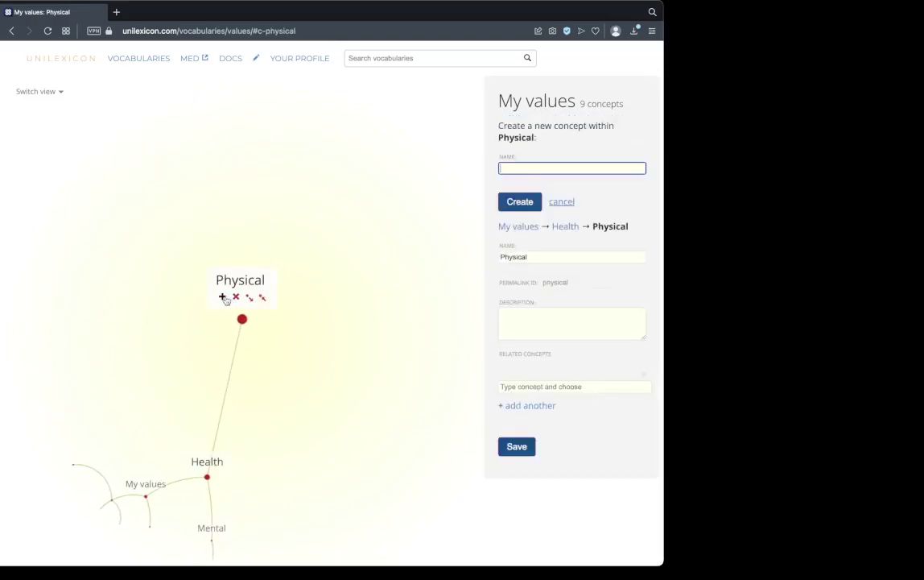
pyautogui.write('Diet')
pyautogui.click(520, 205)
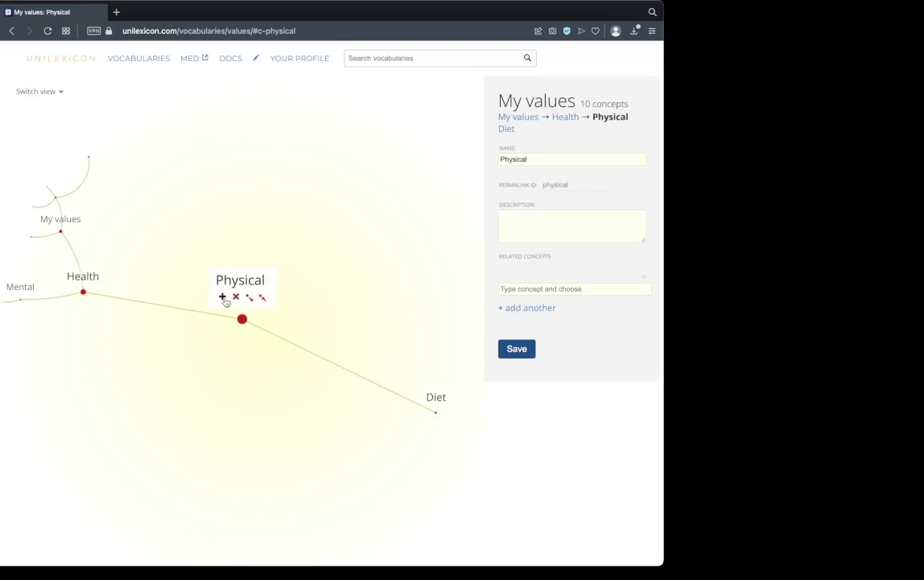
pyautogui.click(224, 298)
pyautogui.write('E')
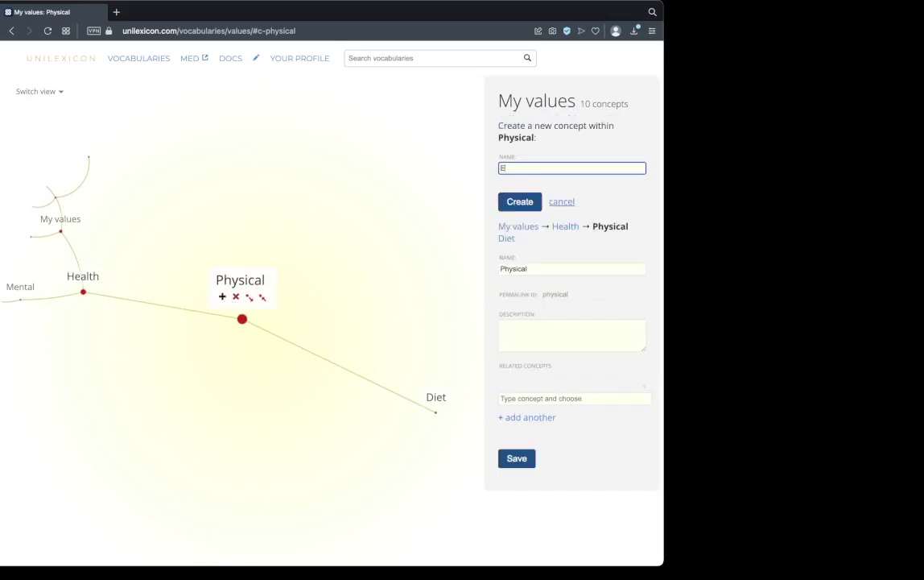
pyautogui.write('xercise')
pyautogui.click(514, 207)
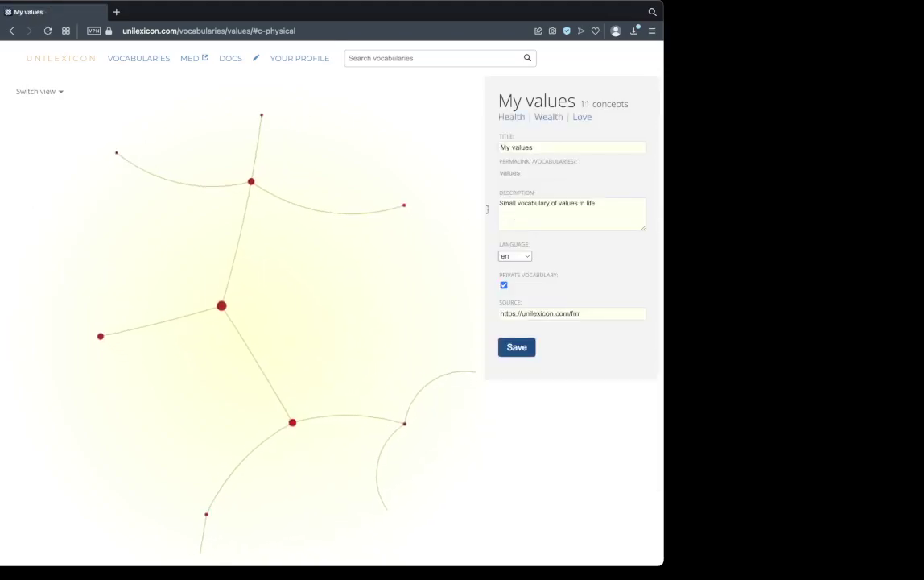
pyautogui.click(89, 202)
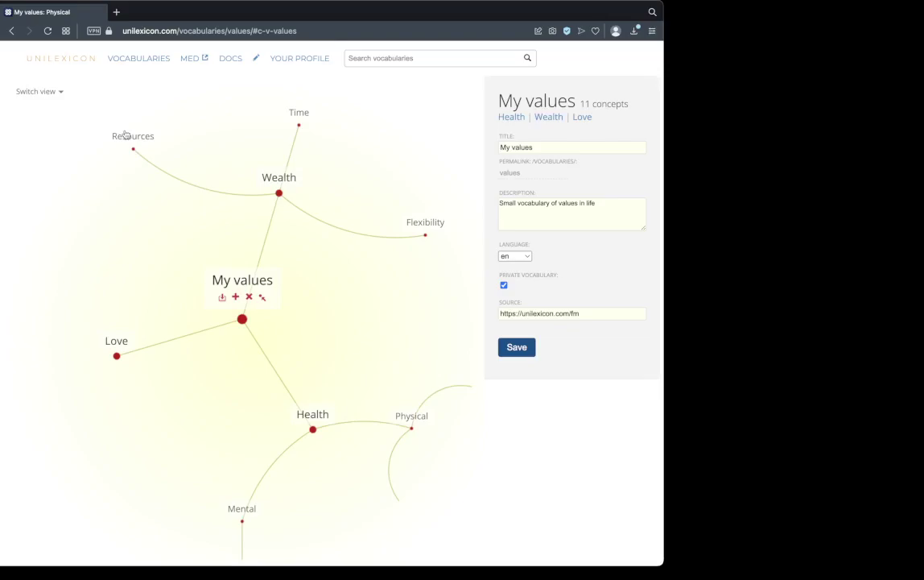
# Step: Add a top-level Money concept to My values
pyautogui.click(237, 299)
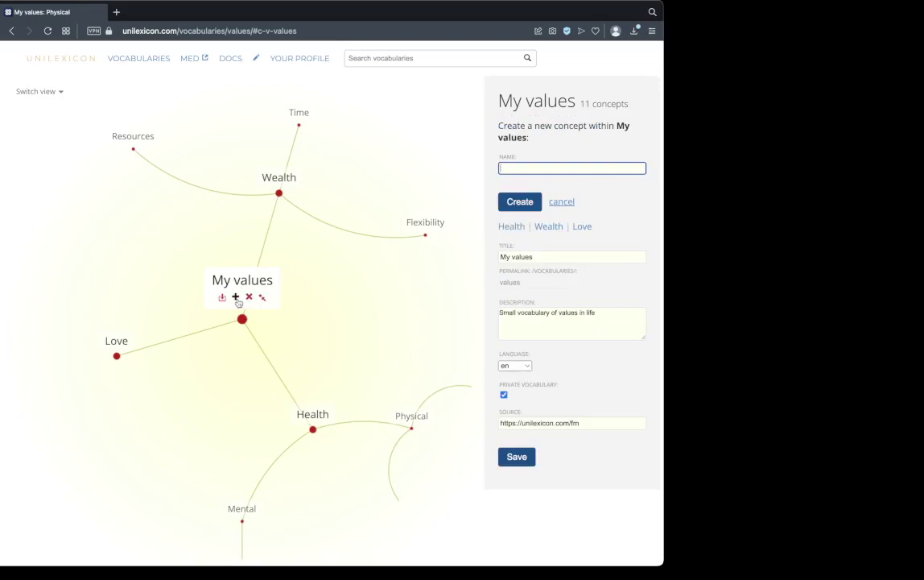
pyautogui.write('Money')
pyautogui.click(529, 204)
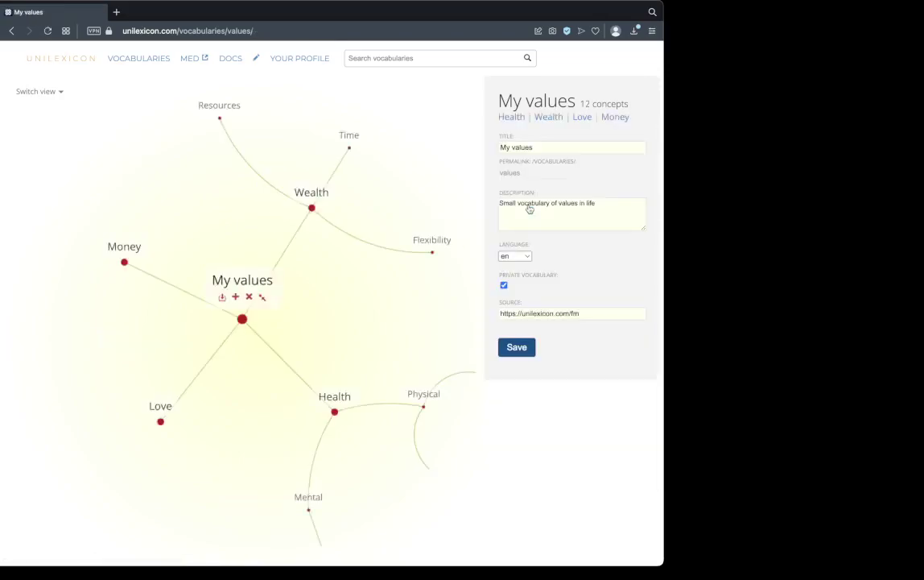
# Step: Create Cash and Crypto as child concepts of Money
pyautogui.click(123, 253)
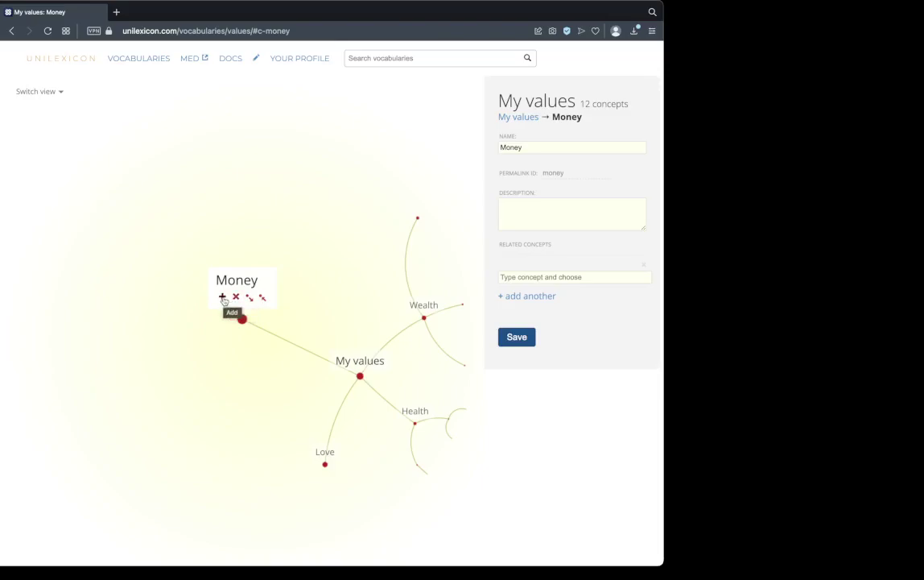
pyautogui.click(223, 297)
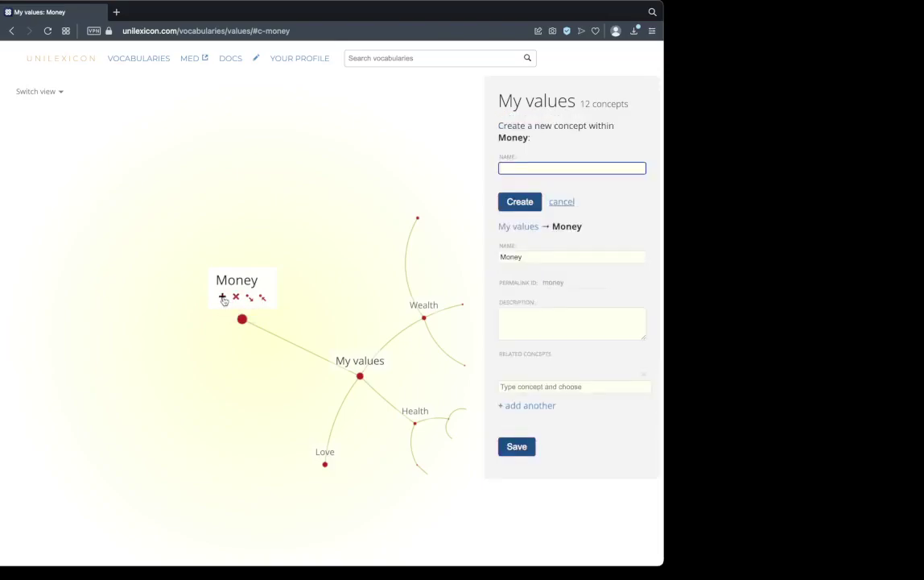
pyautogui.write('Cash')
pyautogui.press('Return')
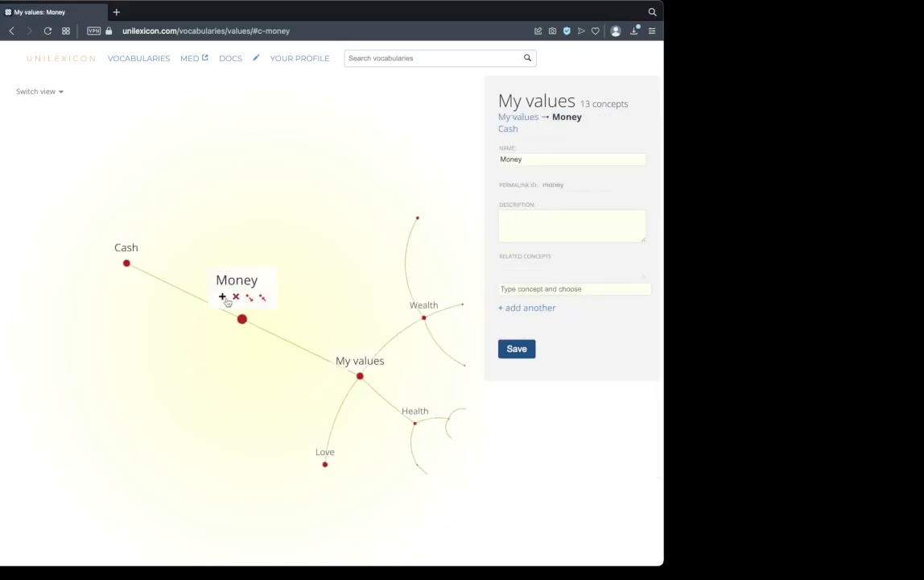
pyautogui.click(226, 298)
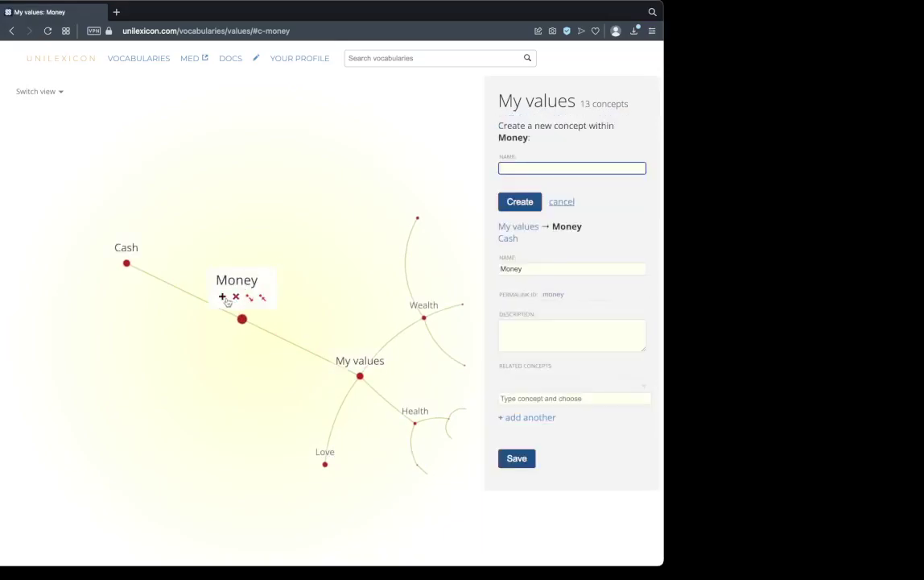
pyautogui.write('Crypto')
pyautogui.click(530, 202)
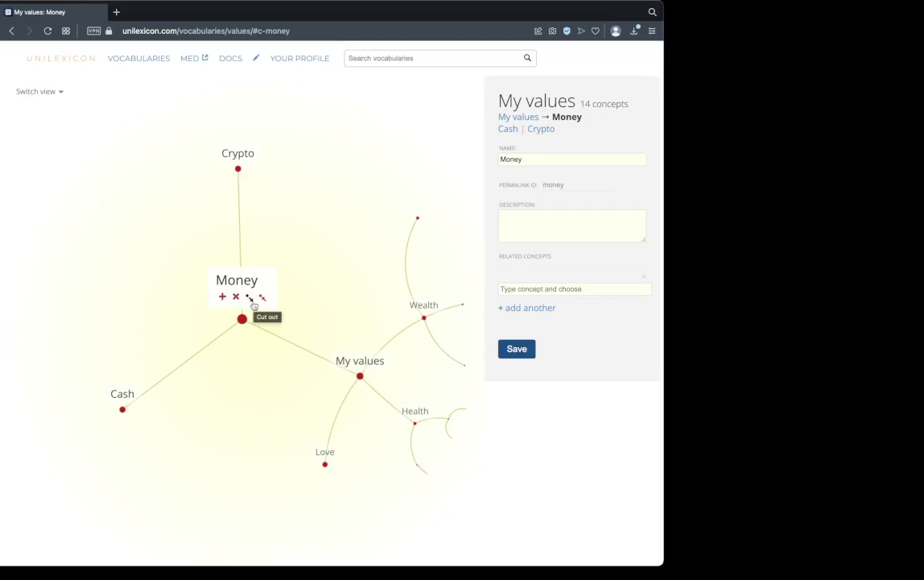
# Step: Attach Money beneath Wealth > Resources, then return to the My values root
pyautogui.click(427, 317)
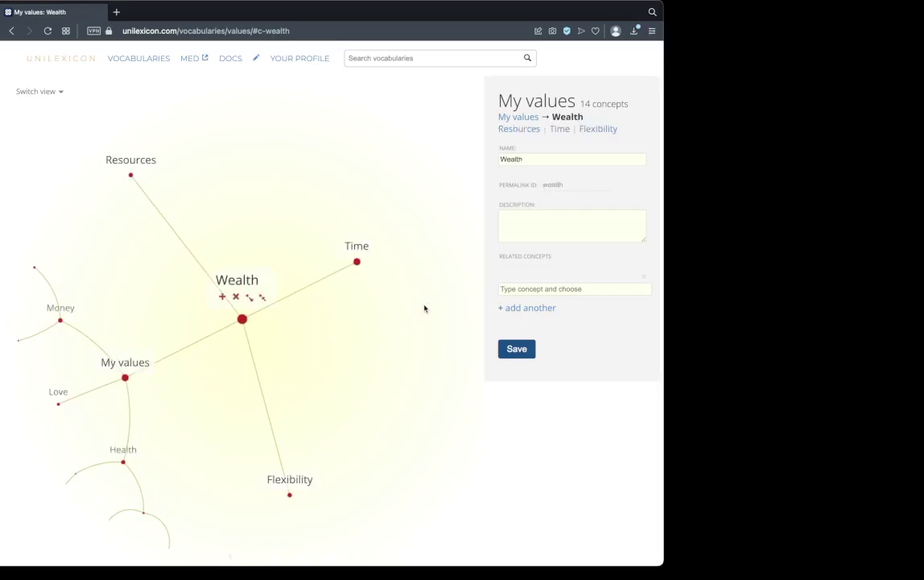
pyautogui.click(144, 164)
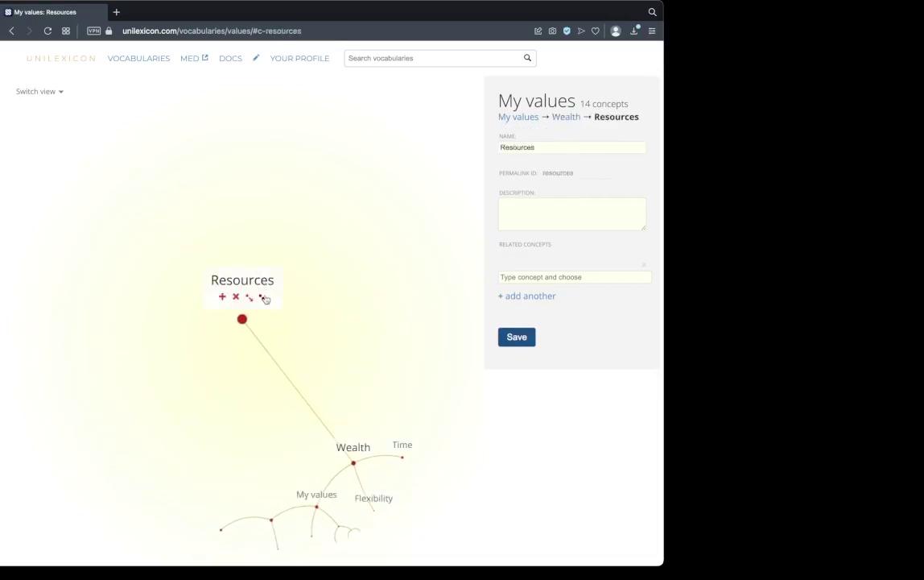
pyautogui.click(264, 299)
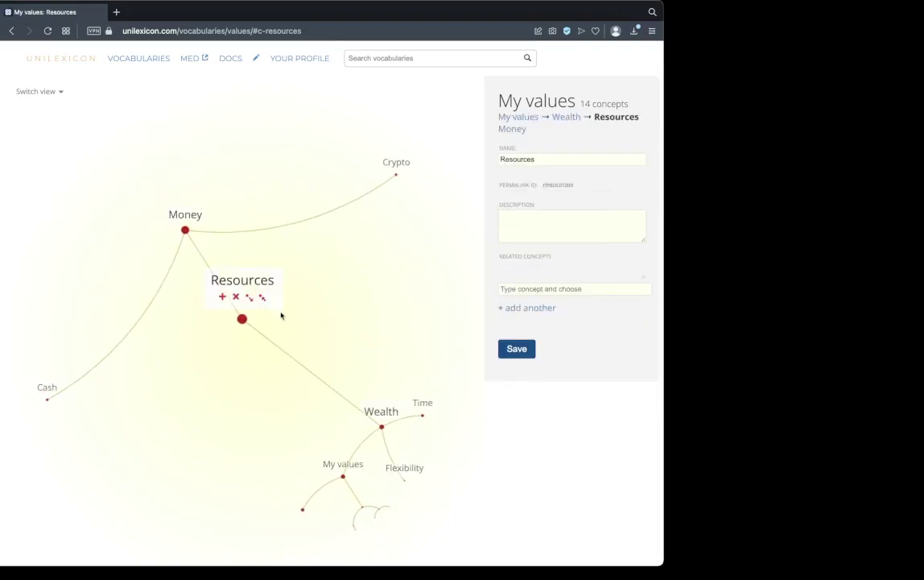
pyautogui.click(355, 466)
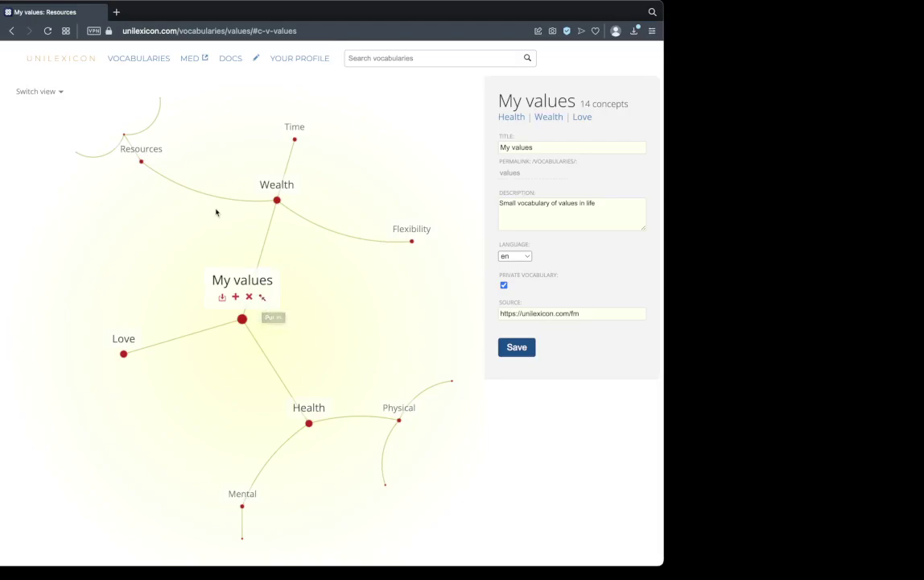
# Step: In the Cards ordering view, move Time and Flexibility above Resources and Mental above Physical
pyautogui.click(49, 91)
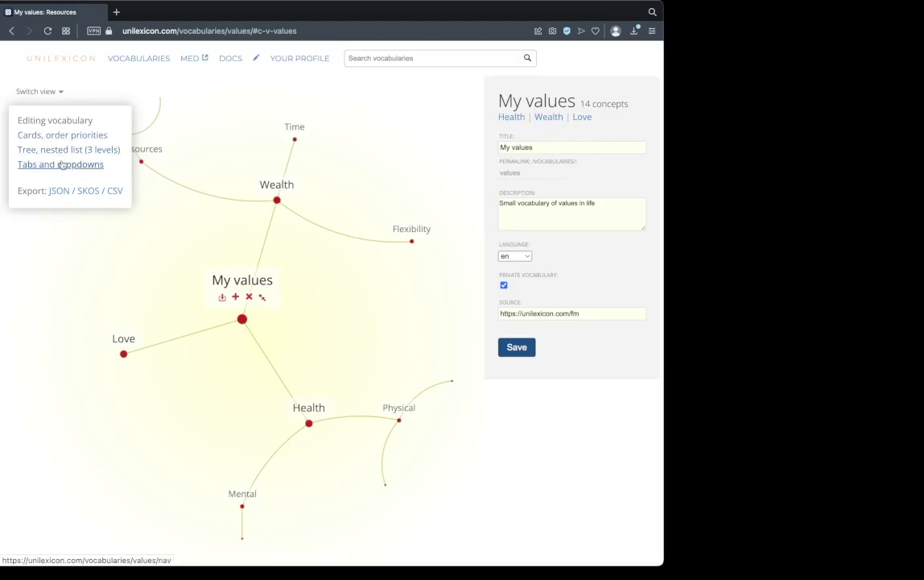
pyautogui.click(63, 135)
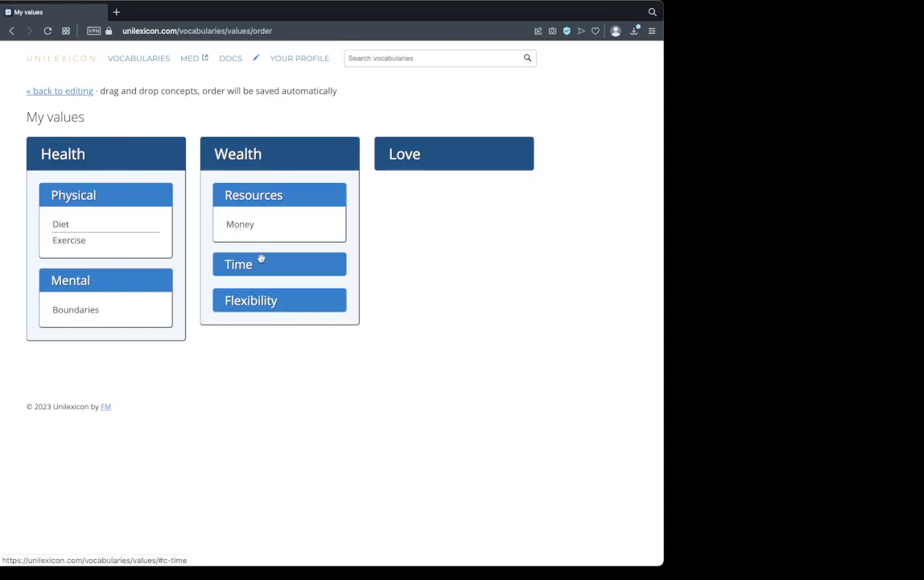
pyautogui.moveTo(261, 257); pyautogui.dragTo(259, 192)
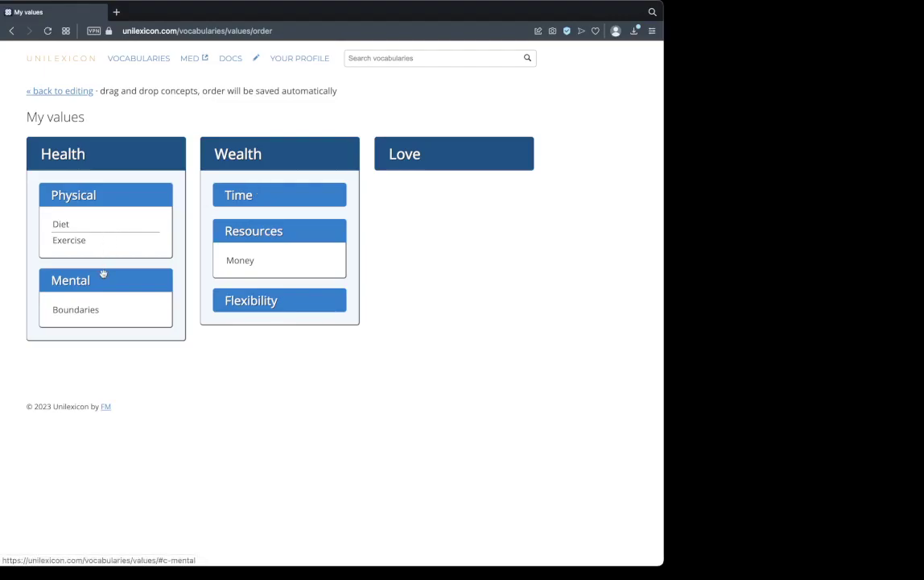
pyautogui.moveTo(103, 274); pyautogui.dragTo(95, 188)
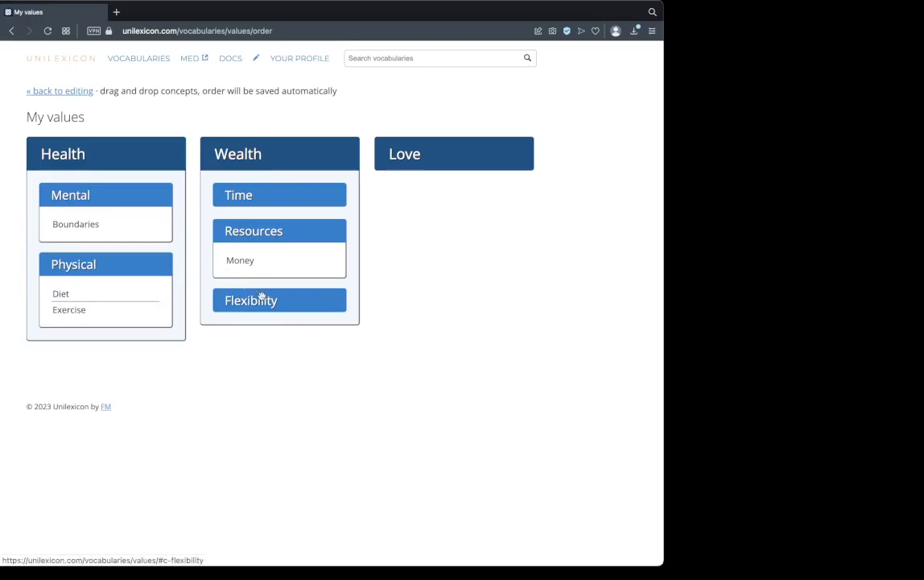
pyautogui.moveTo(261, 299); pyautogui.dragTo(260, 231)
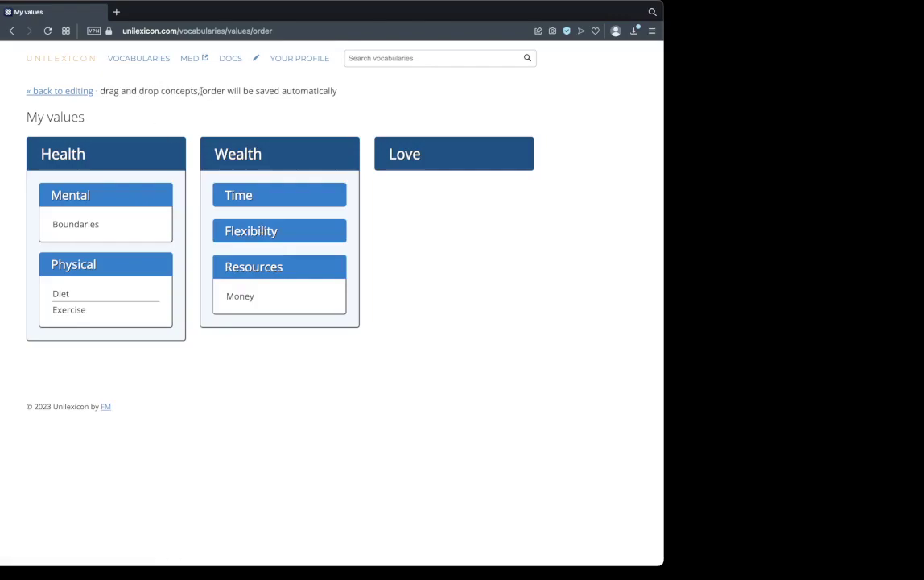
pyautogui.click(63, 91)
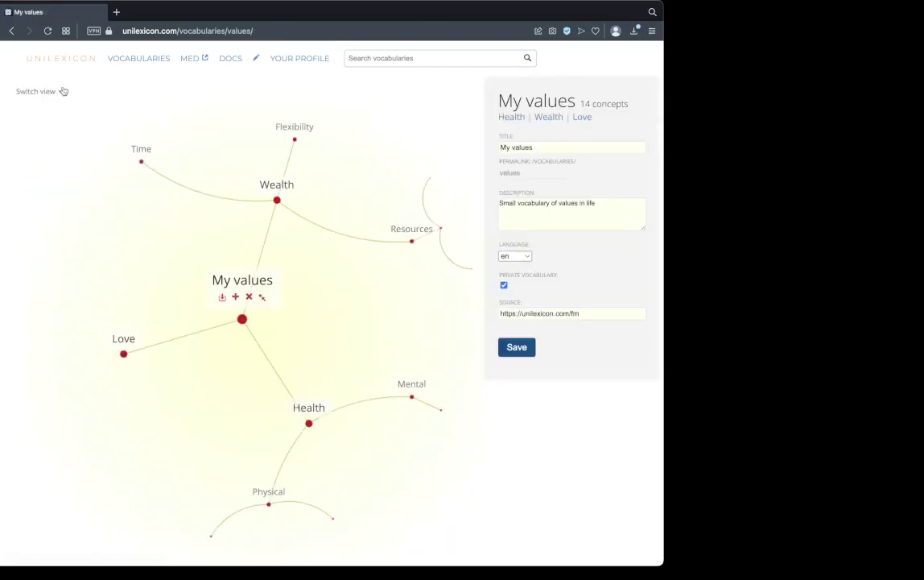
pyautogui.click(45, 92)
pyautogui.click(49, 150)
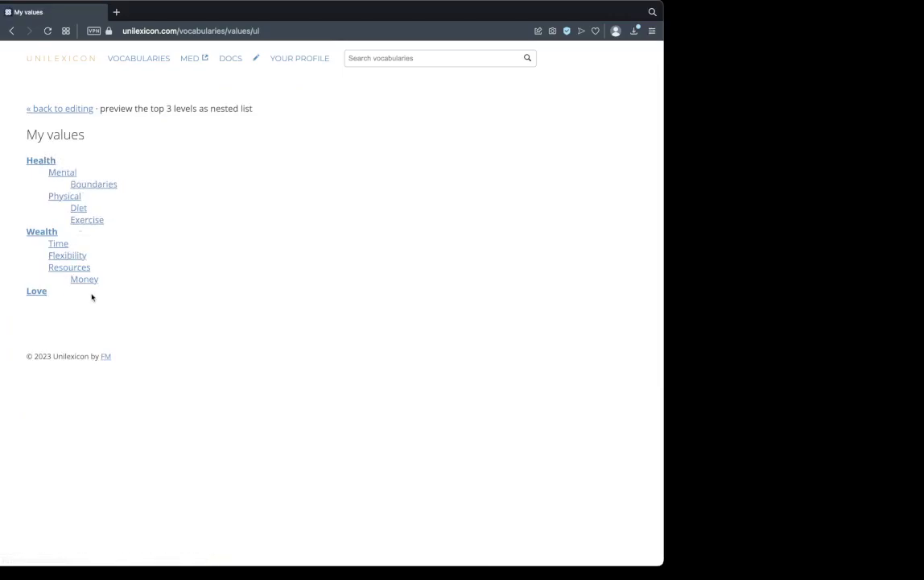
pyautogui.click(66, 113)
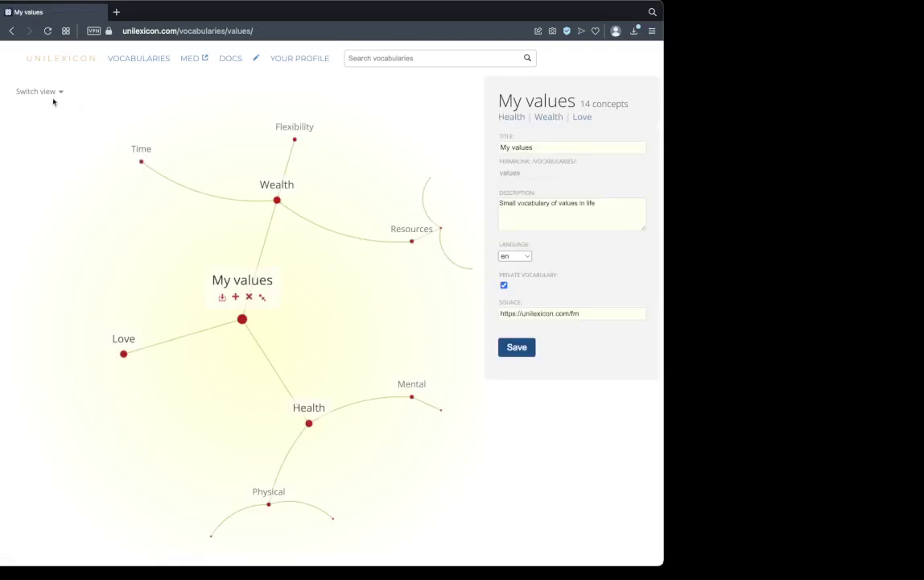
pyautogui.click(47, 92)
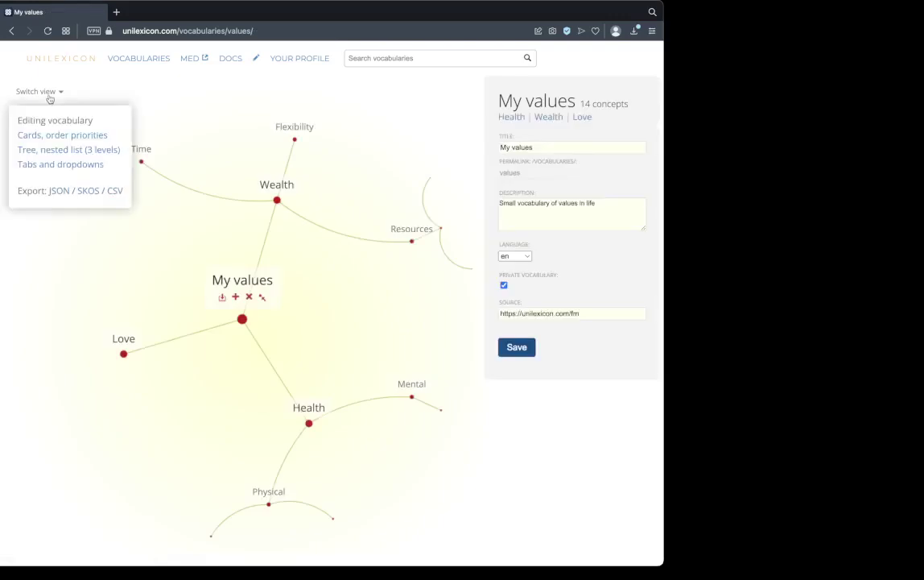
pyautogui.click(57, 165)
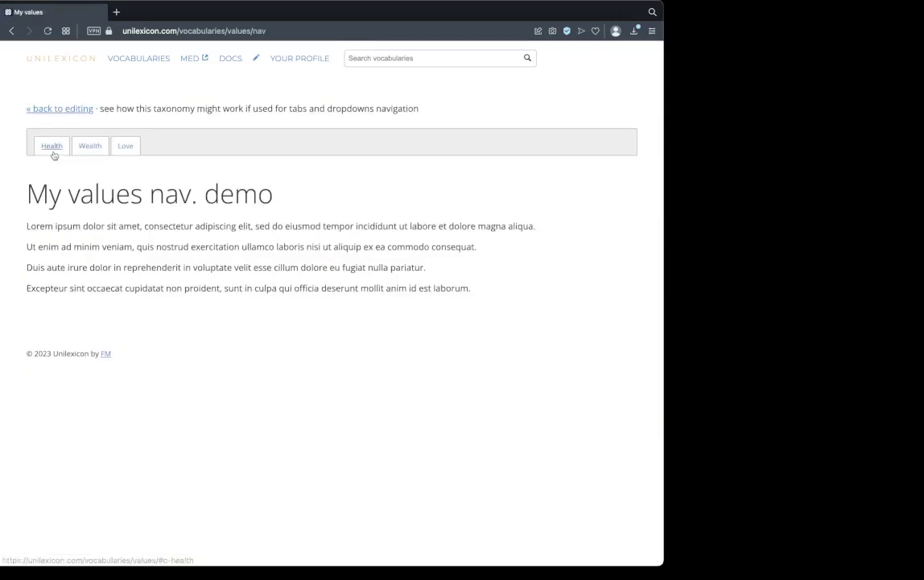
pyautogui.moveTo(87, 150)
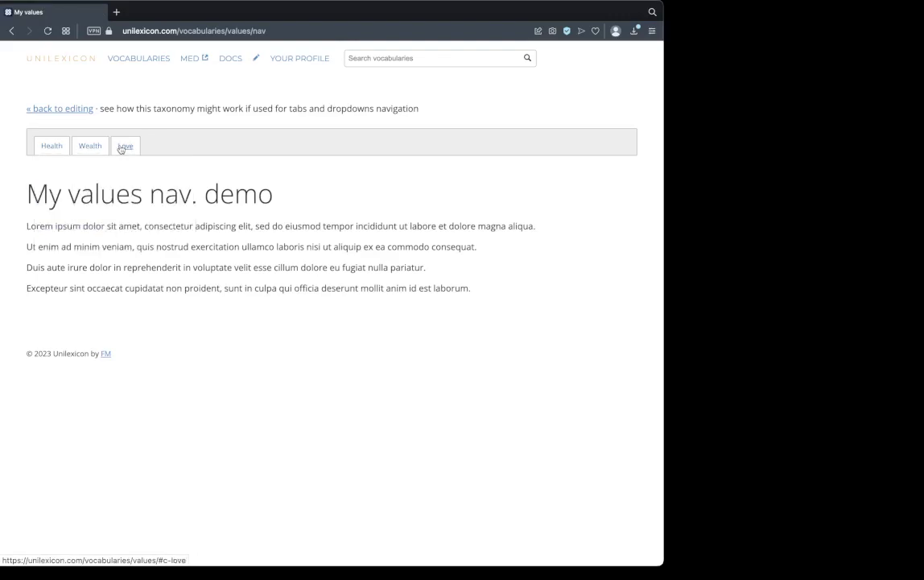
pyautogui.click(69, 108)
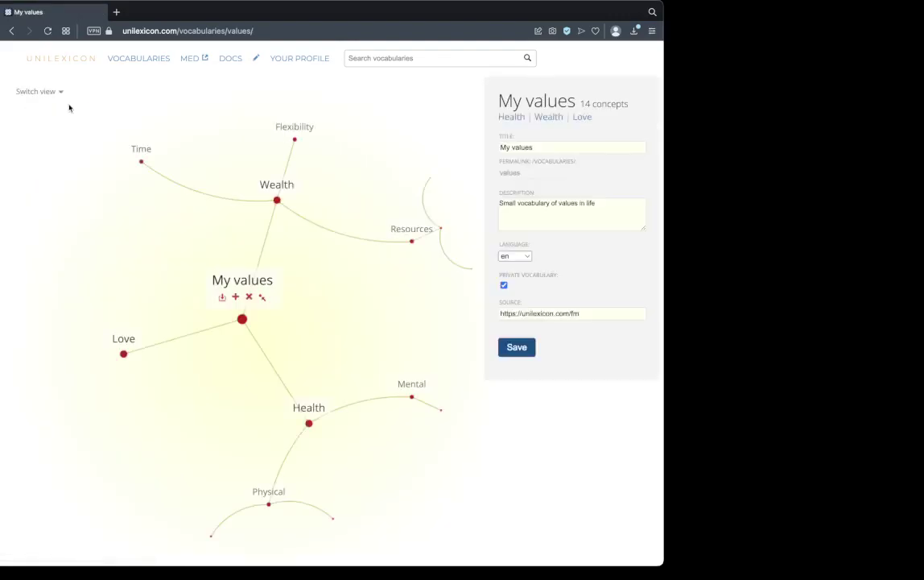
pyautogui.click(52, 95)
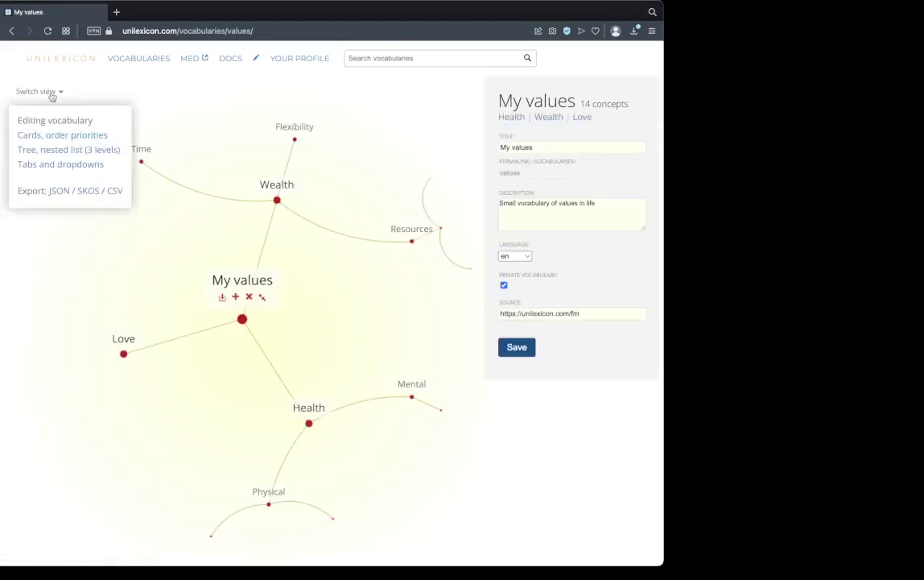
# Step: Export My values as JSON and inspect its id v-values, description and Health/Mental entries
pyautogui.click(55, 197)
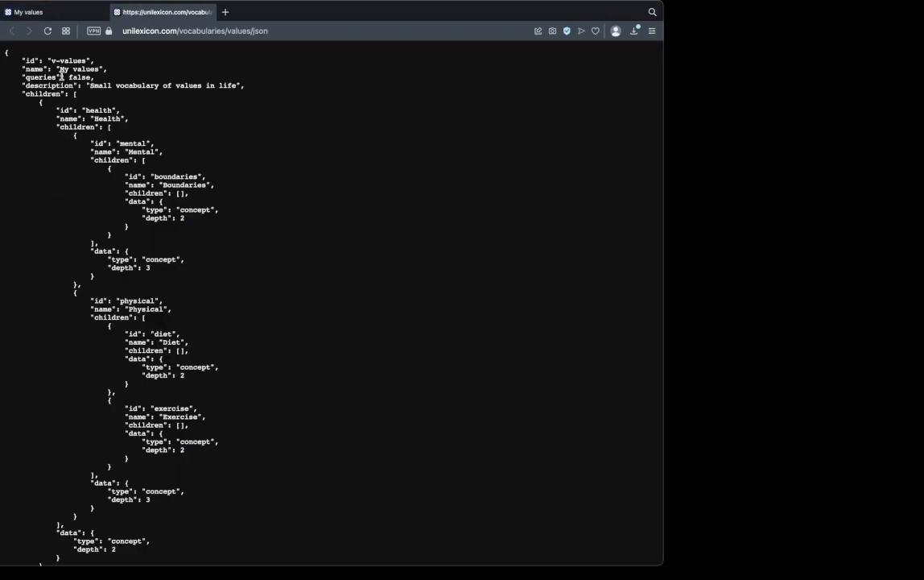
pyautogui.moveTo(50, 61); pyautogui.dragTo(90, 62)
pyautogui.click(68, 66)
pyautogui.doubleClick(103, 84)
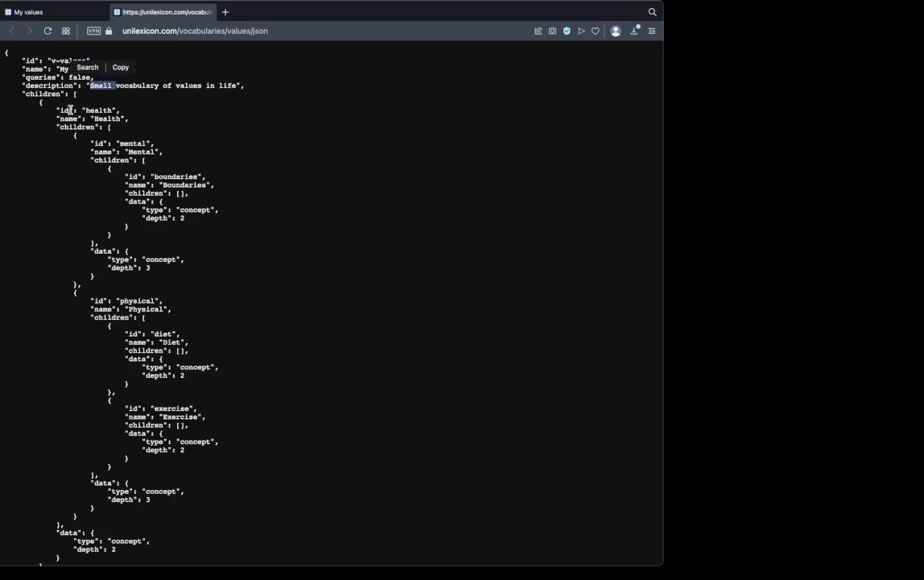
pyautogui.moveTo(73, 111)
pyautogui.mouseDown()
pyautogui.moveTo(157, 161)
pyautogui.moveTo(159, 174)
pyautogui.mouseUp()
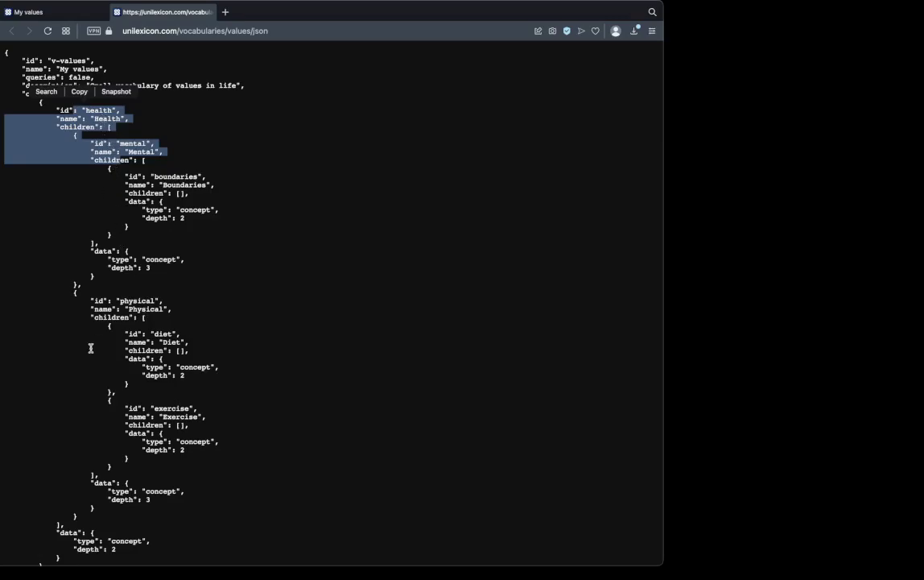
# Step: Scroll through the JSON, close its tab, and bring up the Switch view options
pyautogui.scroll(-3, 91, 348)
pyautogui.scroll(-8, 91, 348)
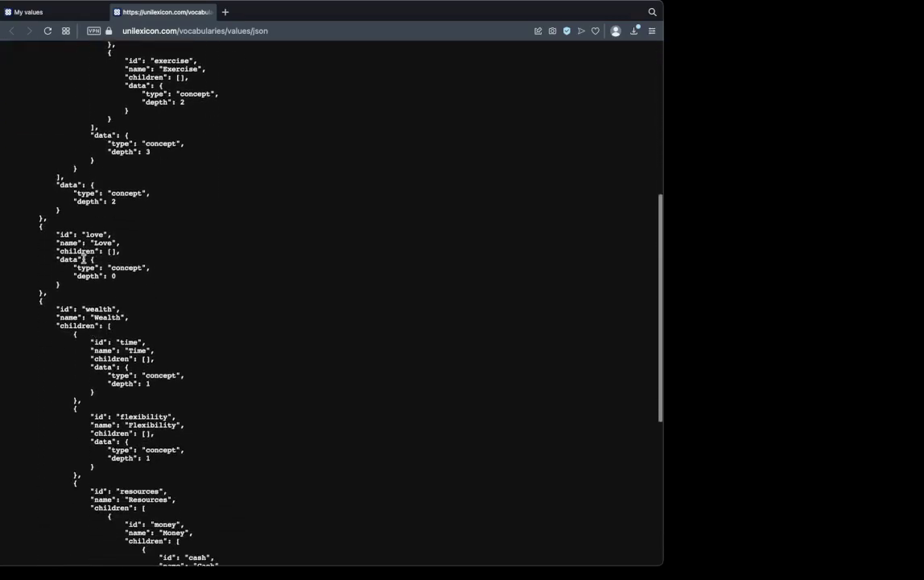
pyautogui.scroll(-2, 83, 258)
pyautogui.scroll(13, 93, 246)
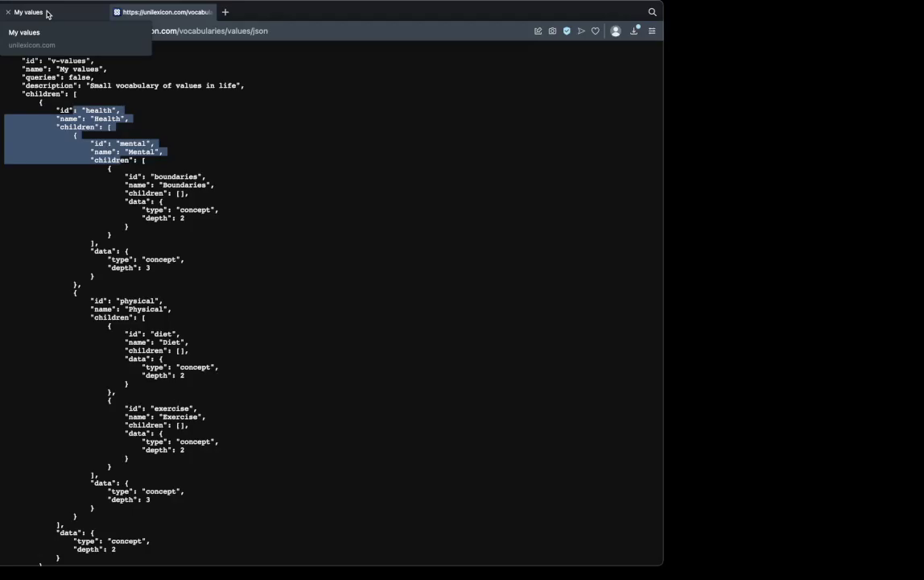
pyautogui.click(117, 12)
pyautogui.click(38, 92)
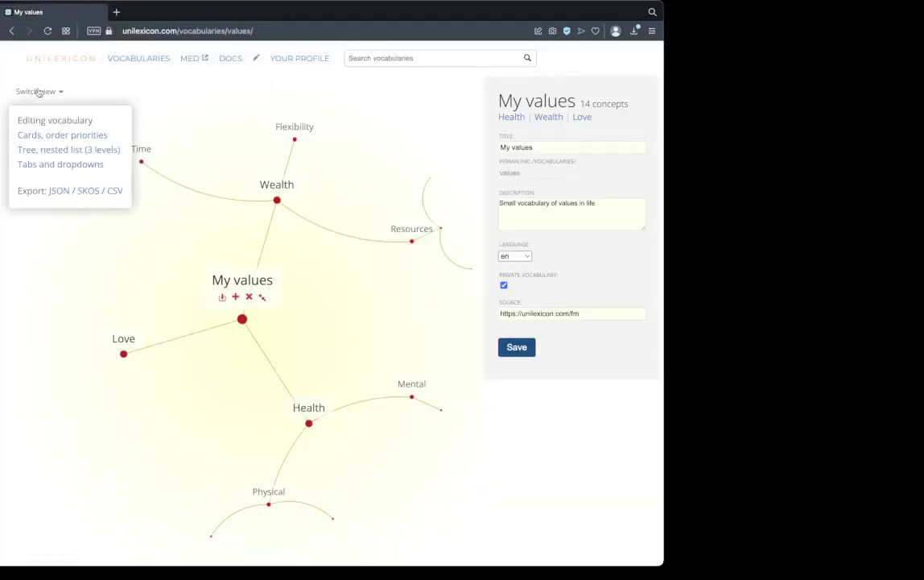
# Step: Export the My values vocabulary as a SKOS XML file and check the download
pyautogui.click(90, 193)
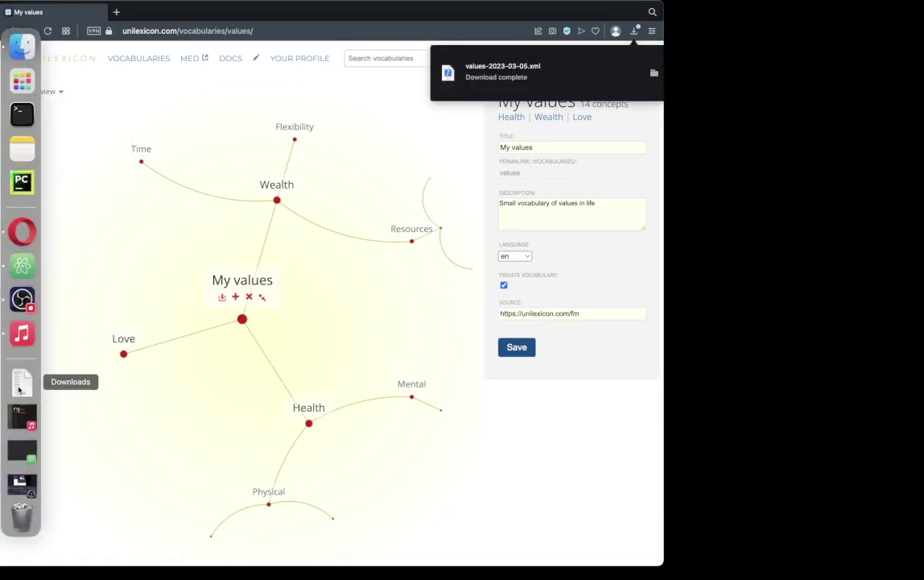
pyautogui.click(21, 385)
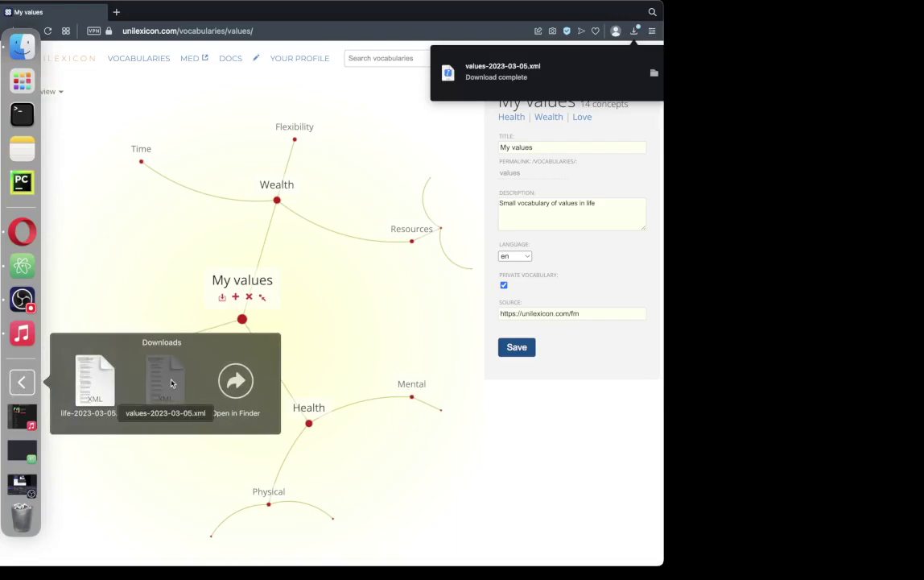
pyautogui.moveTo(170, 384); pyautogui.dragTo(588, 278)
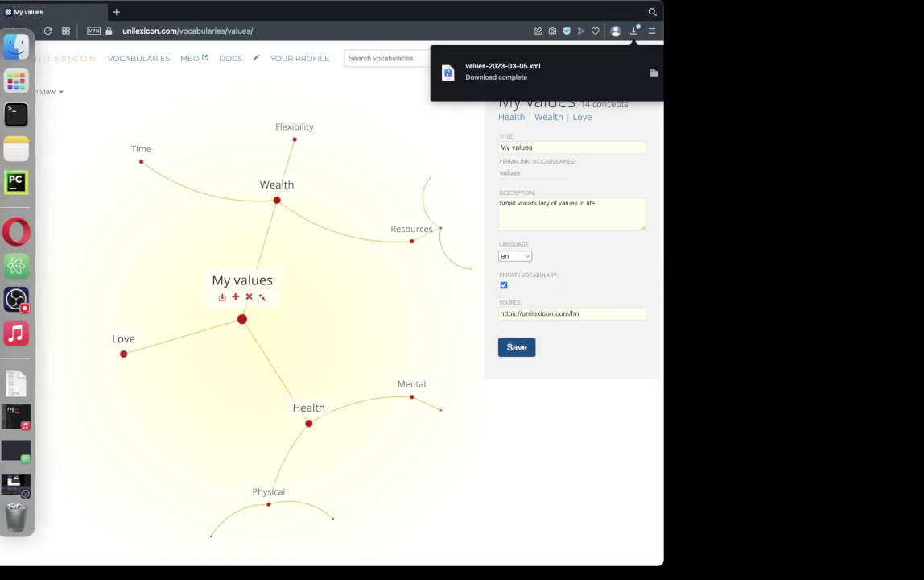
# Step: Export My values as CSV too, then show the Downloads folder in Finder
pyautogui.click(31, 95)
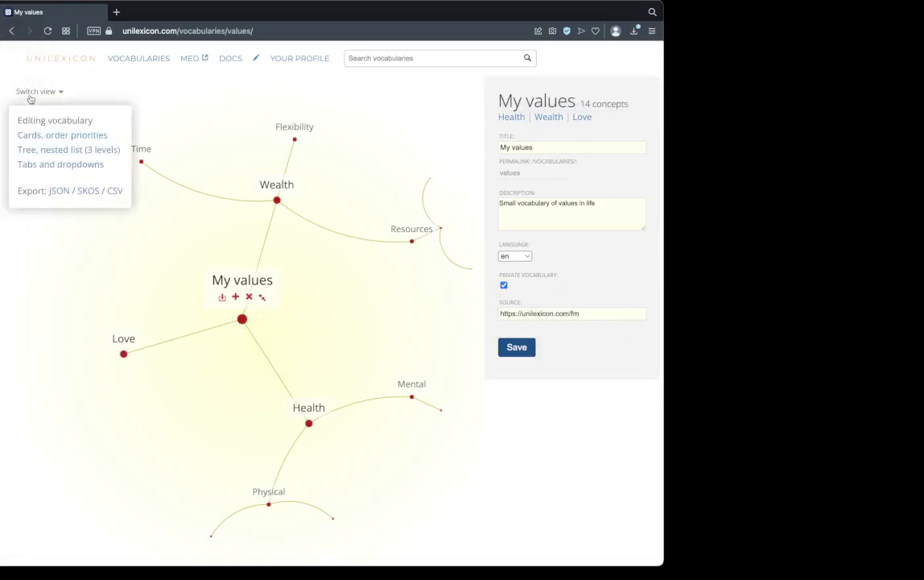
pyautogui.click(115, 192)
pyautogui.moveTo(12, 298)
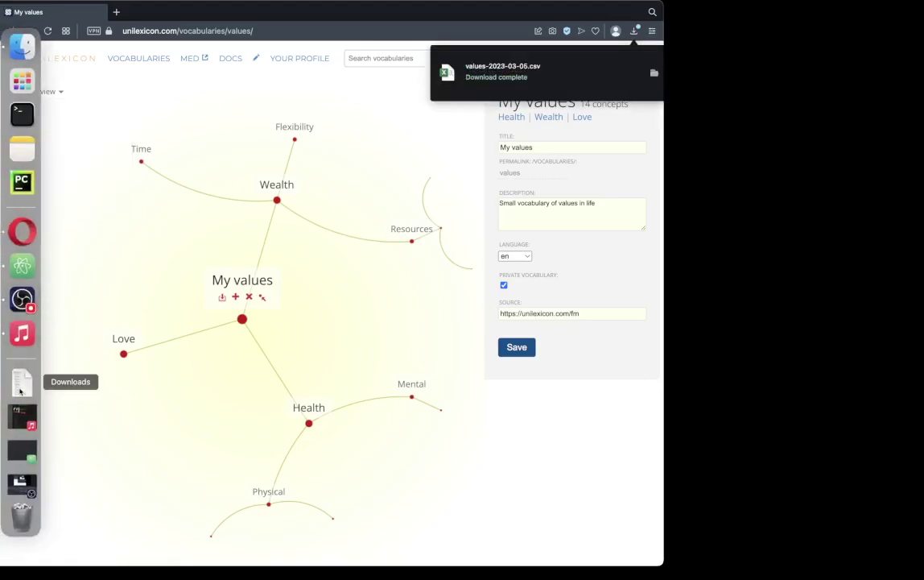
pyautogui.click(21, 385)
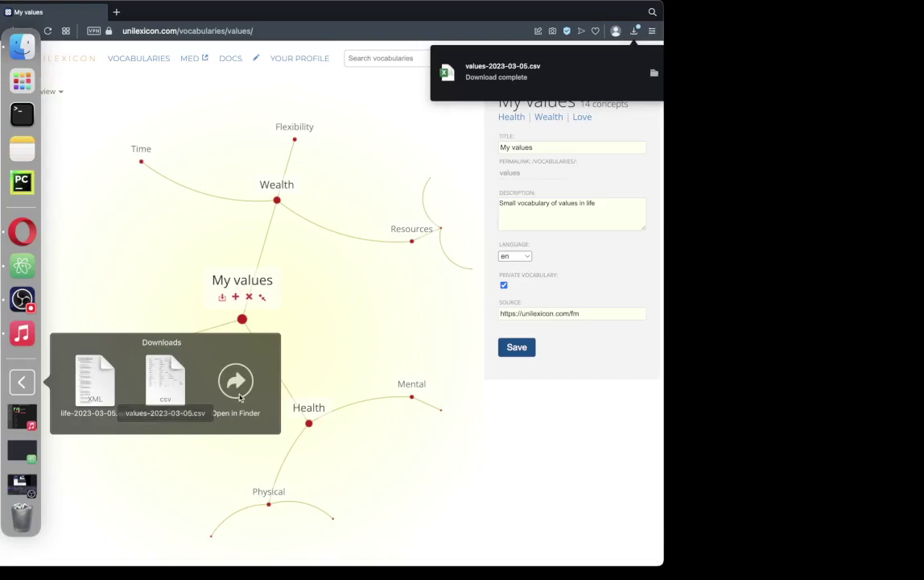
pyautogui.click(236, 381)
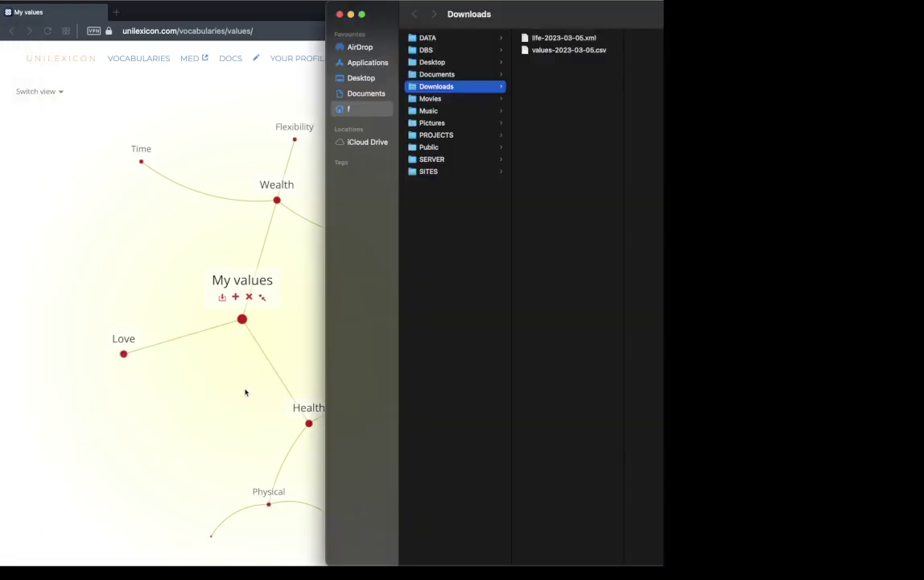
# Step: Preview the 493-byte values-2023-03-05.csv in the enlarged Downloads window, then close Finder
pyautogui.doubleClick(499, 19)
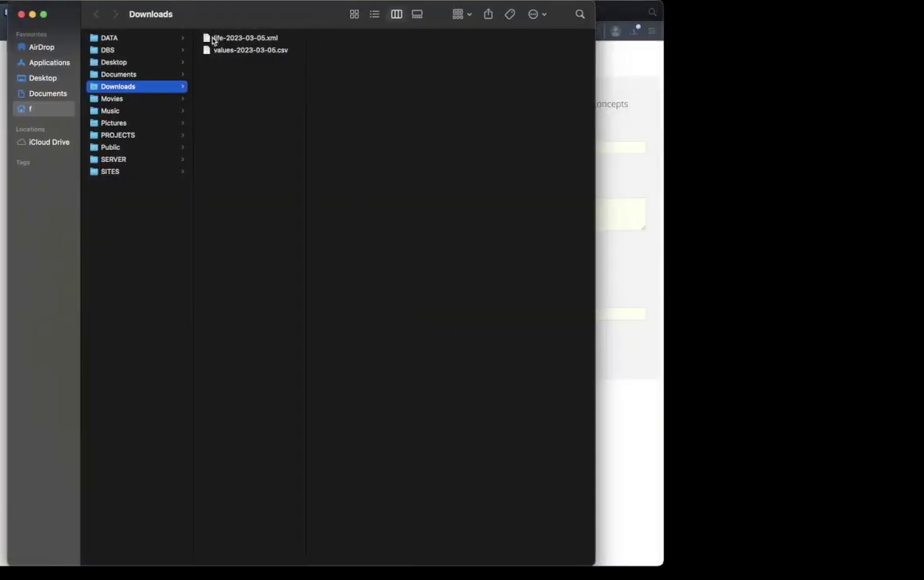
pyautogui.click(226, 50)
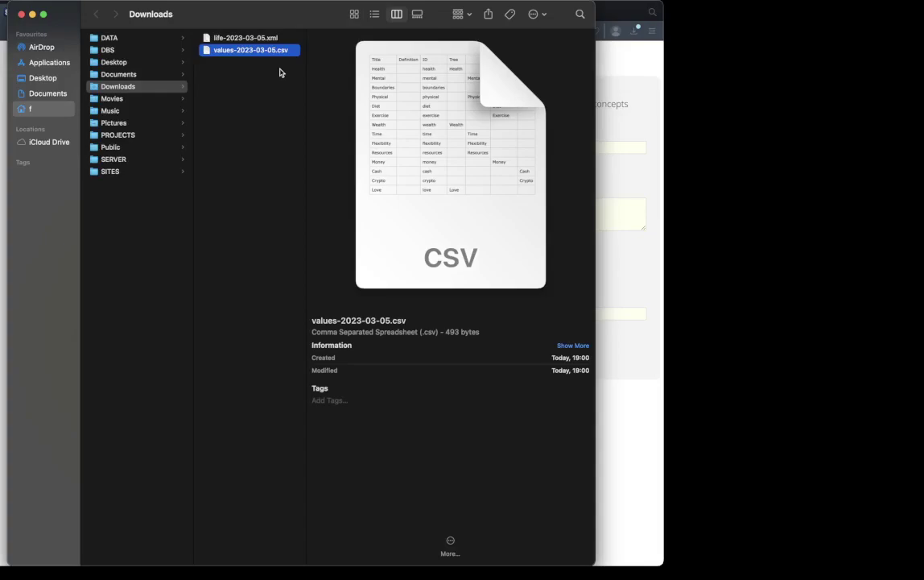
pyautogui.click(23, 15)
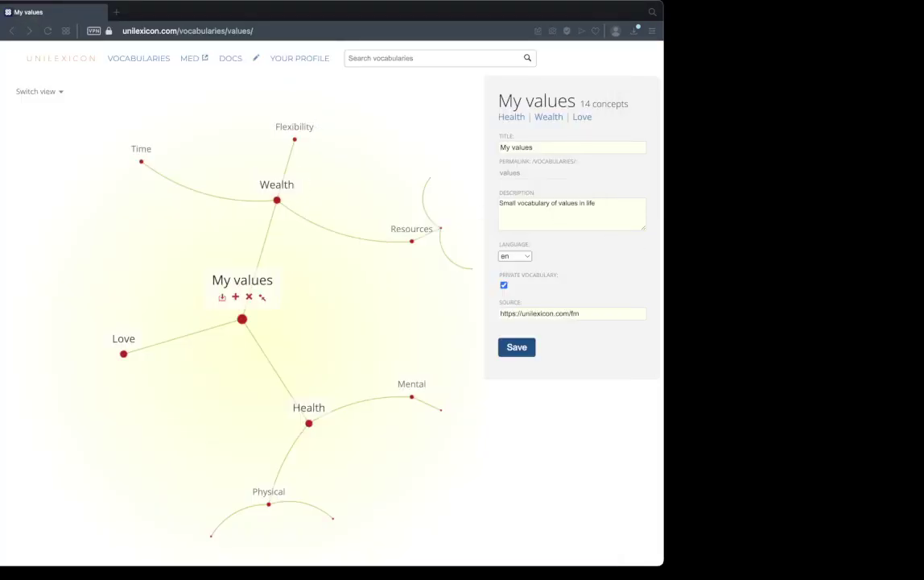
# Step: Open values-2023-03-05.xml in the text editor and change the definition to 'XML edited Vocabulary of values in life'
pyautogui.moveTo(677, 225); pyautogui.dragTo(397, 153)
pyautogui.moveTo(677, 258); pyautogui.dragTo(16, 266)
pyautogui.moveTo(1, 208); pyautogui.dragTo(25, 274)
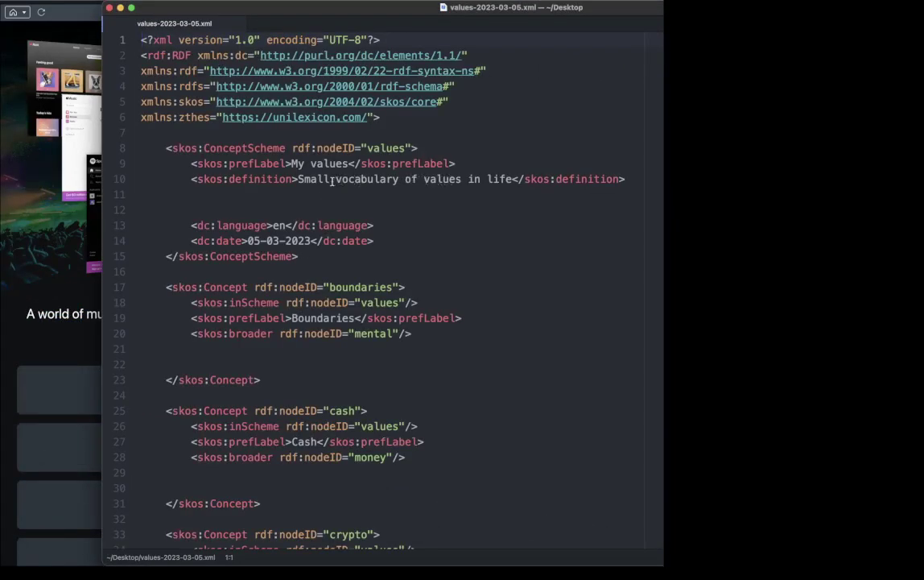
pyautogui.moveTo(339, 180); pyautogui.dragTo(298, 180)
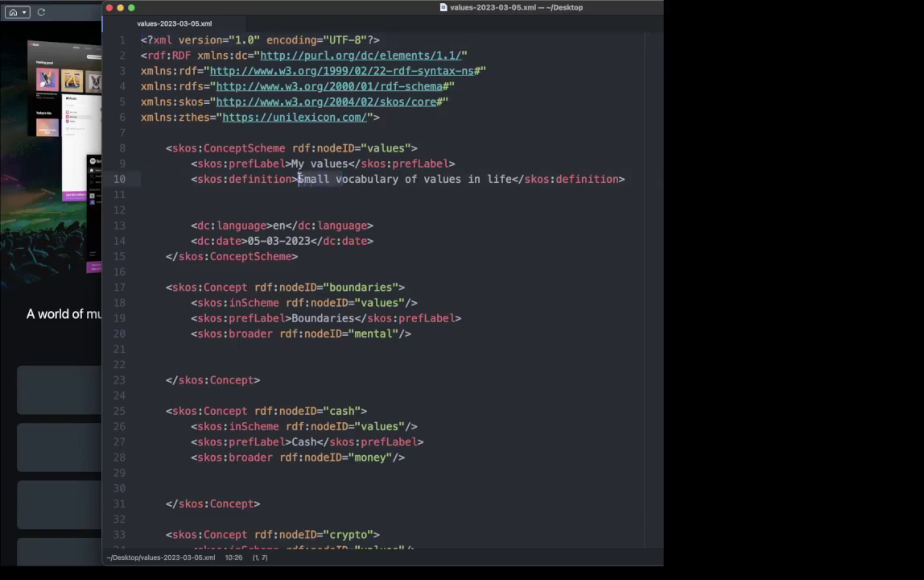
pyautogui.write('V')
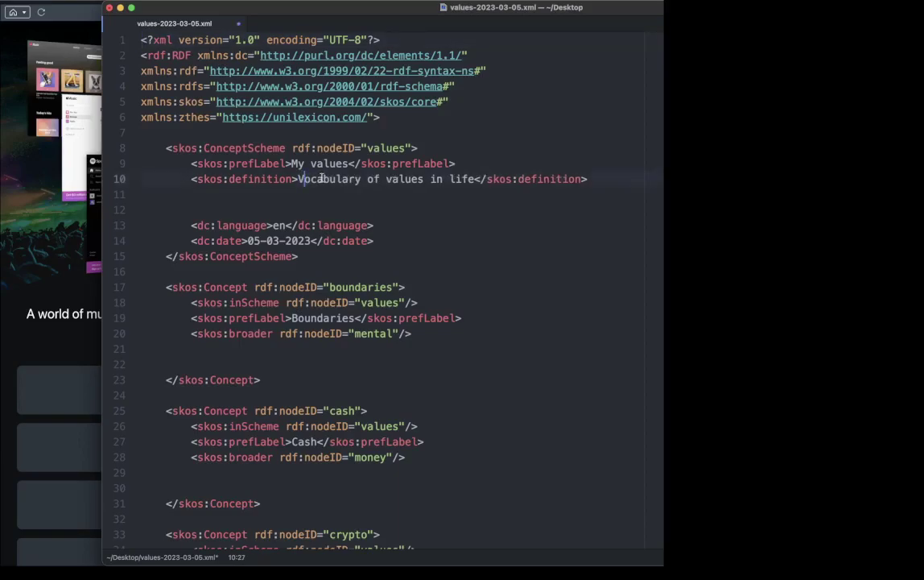
pyautogui.write('XML e')
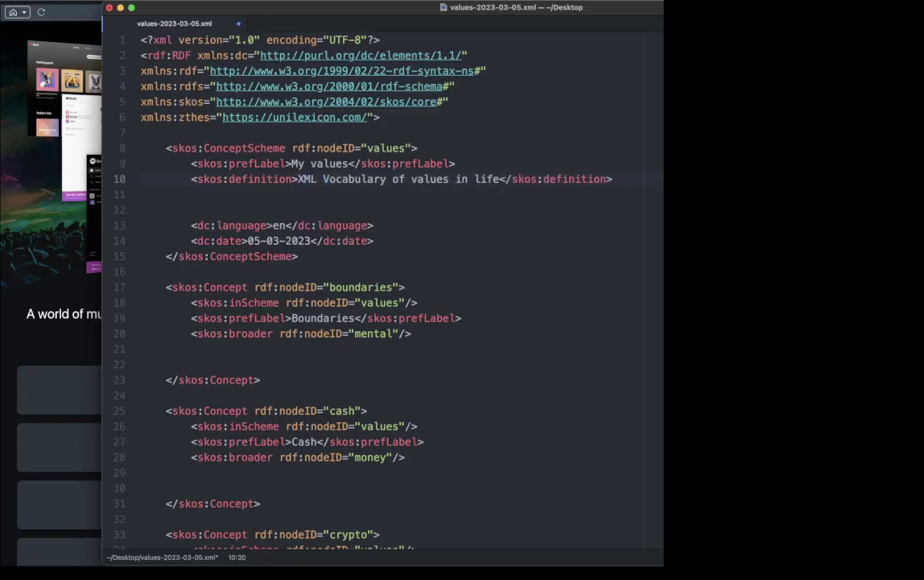
pyautogui.write('dited')
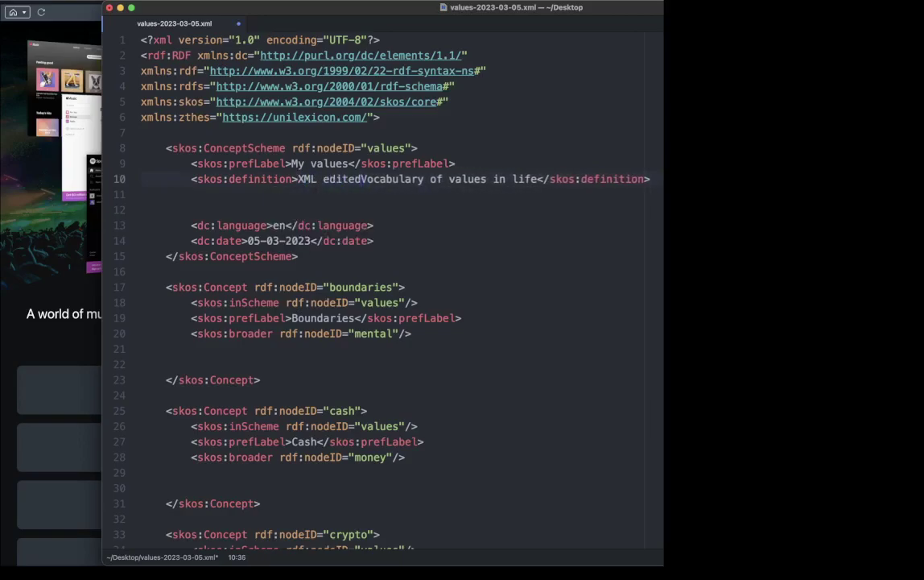
# Step: Delete the Crypto concept block and leftover blank lines, then save and close the XML file
pyautogui.scroll(-10, 411, 232)
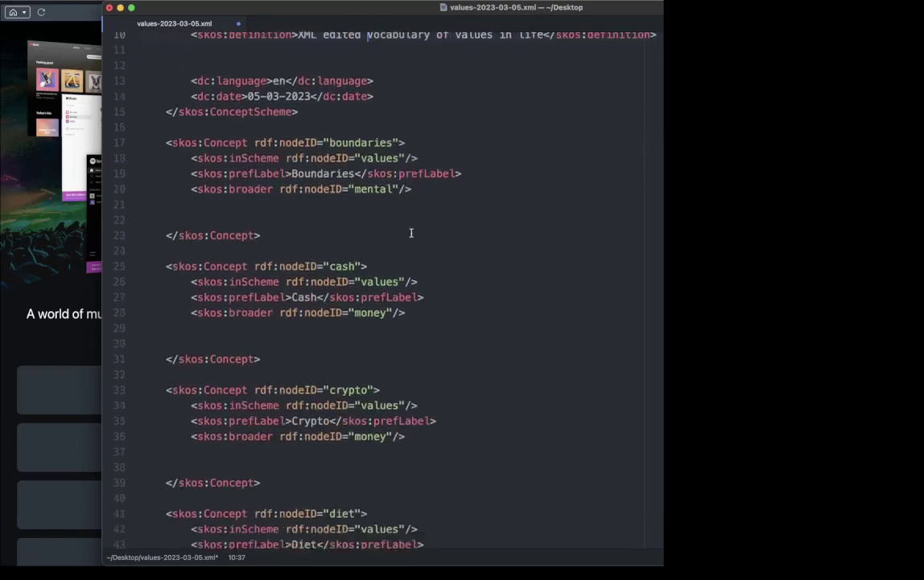
pyautogui.scroll(-4, 410, 232)
pyautogui.scroll(7, 411, 232)
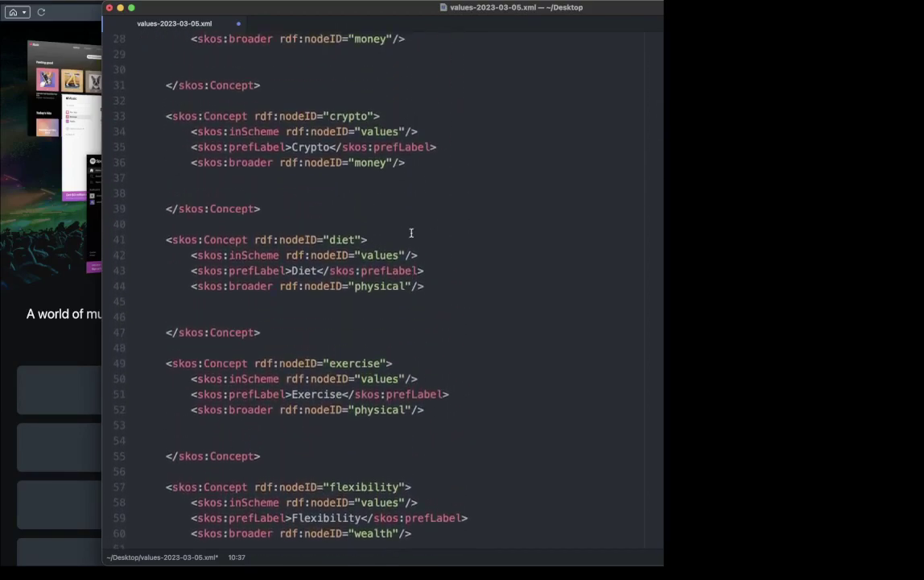
pyautogui.scroll(2, 303, 258)
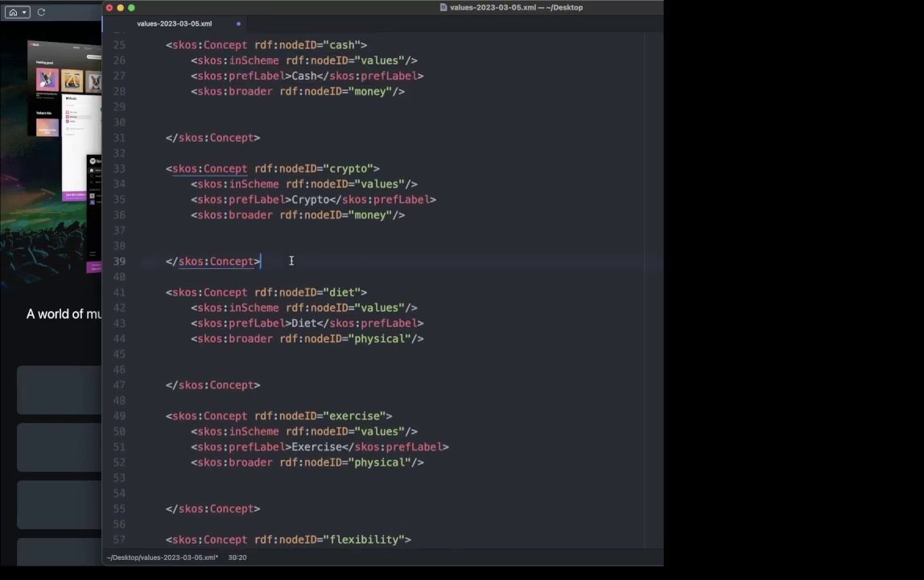
pyautogui.moveTo(291, 260); pyautogui.dragTo(254, 158)
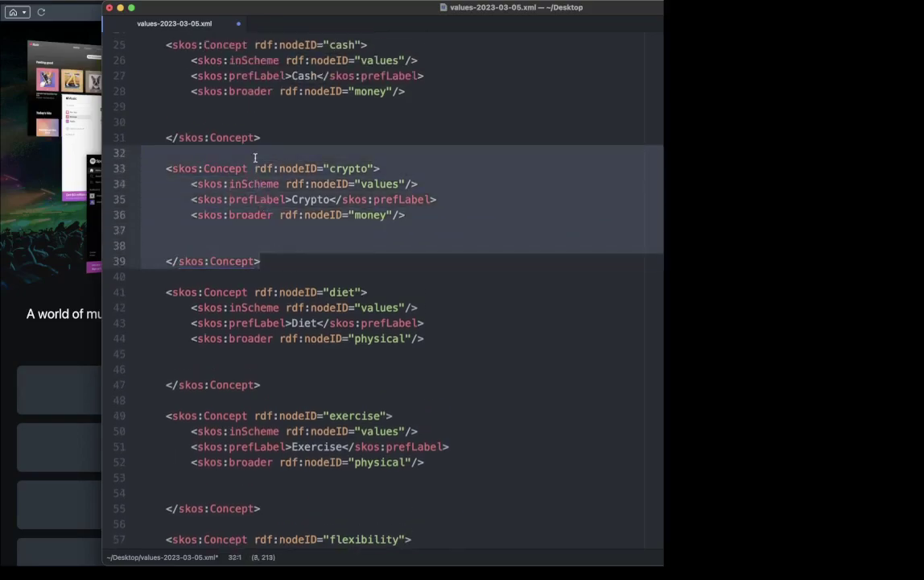
pyautogui.press('BackSpace')
pyautogui.press('BackSpace')
pyautogui.click(280, 123)
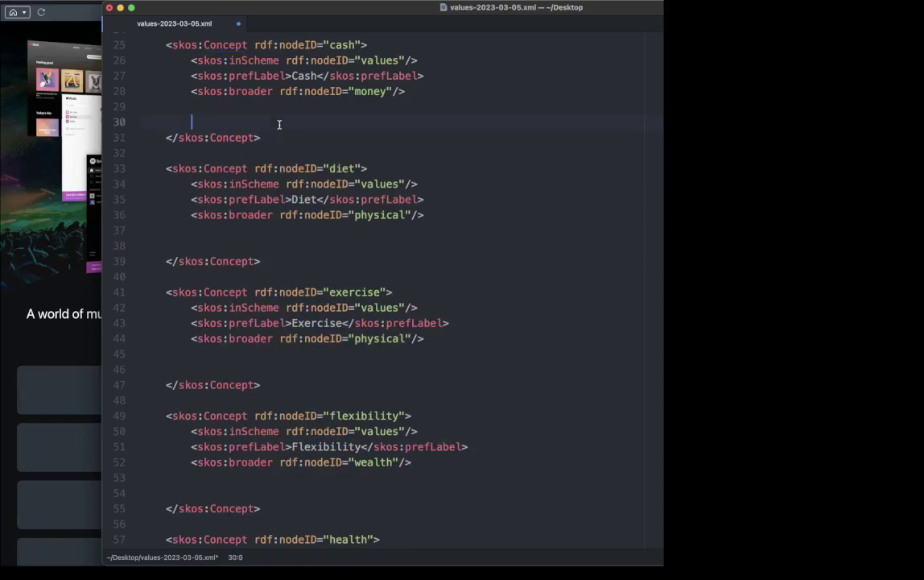
pyautogui.press('BackSpace')
pyautogui.press('BackSpace')
pyautogui.press('BackSpace')
pyautogui.press('BackSpace')
pyautogui.press('BackSpace')
pyautogui.press('BackSpace')
pyautogui.press('BackSpace')
pyautogui.press('BackSpace')
pyautogui.press('BackSpace')
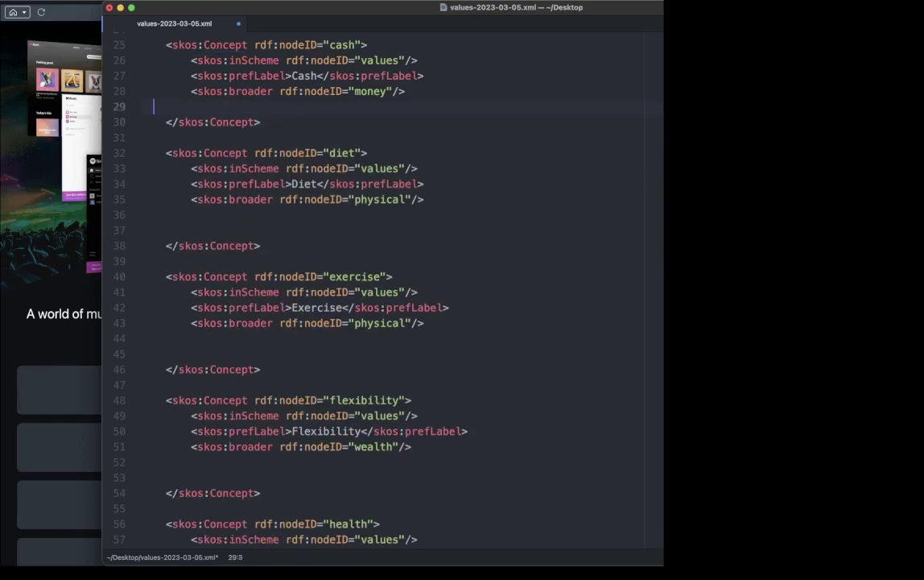
pyautogui.press('BackSpace')
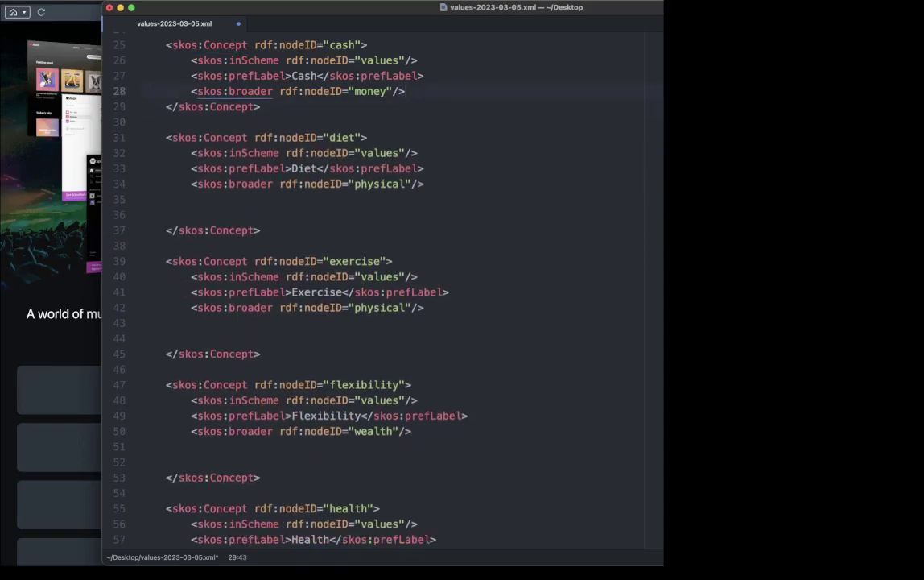
pyautogui.press('super+s')
pyautogui.press('super+w')
pyautogui.press('super+w')
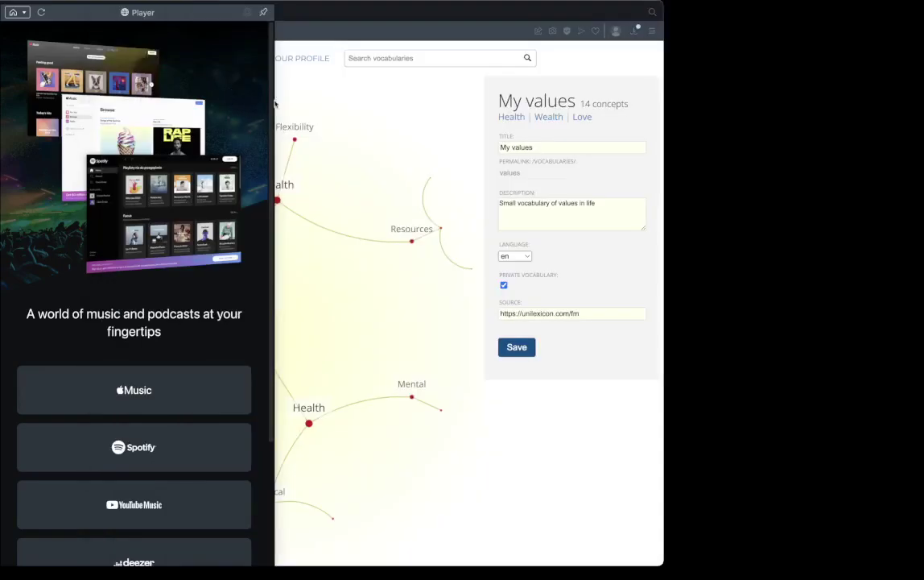
# Step: Delete the My values vocabulary with its 14 concepts, confirm, and dismiss the notice
pyautogui.click(347, 138)
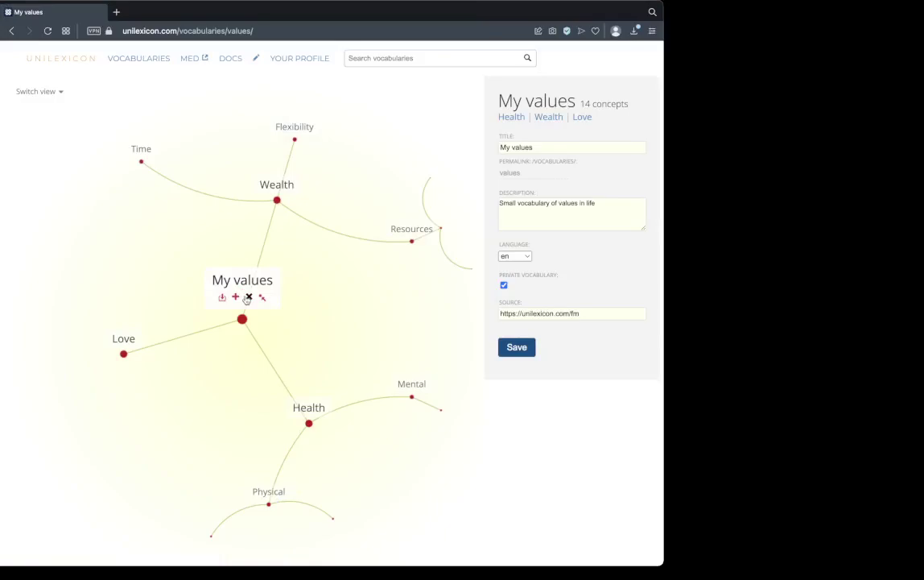
pyautogui.click(248, 297)
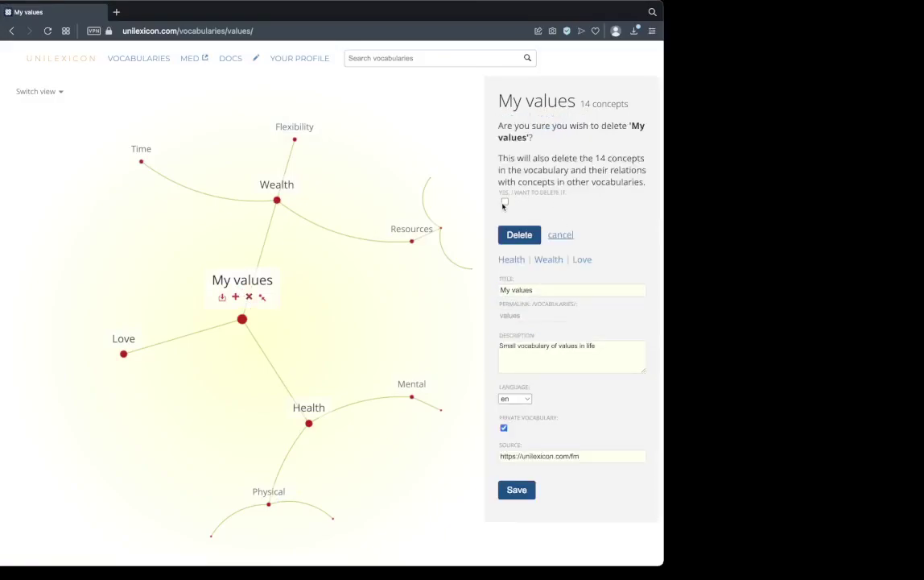
pyautogui.click(519, 235)
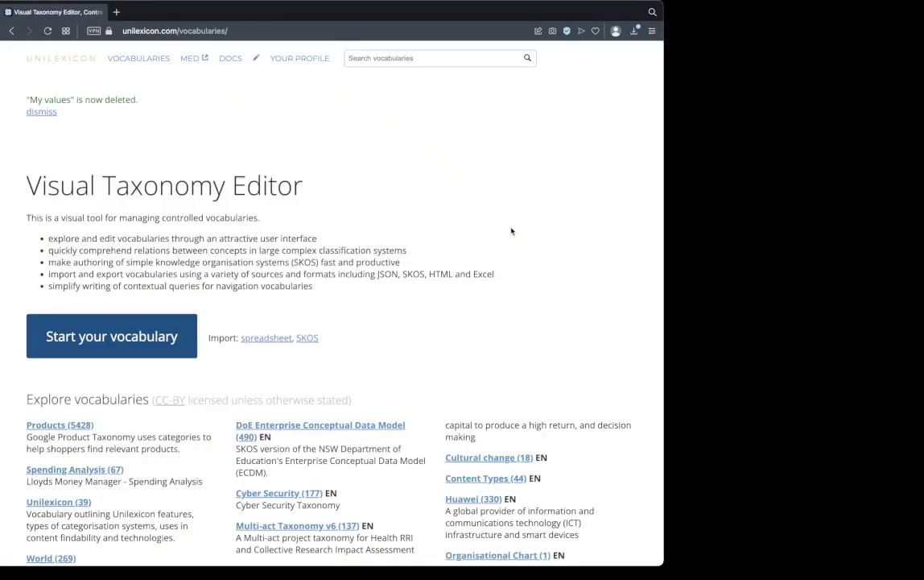
pyautogui.click(50, 114)
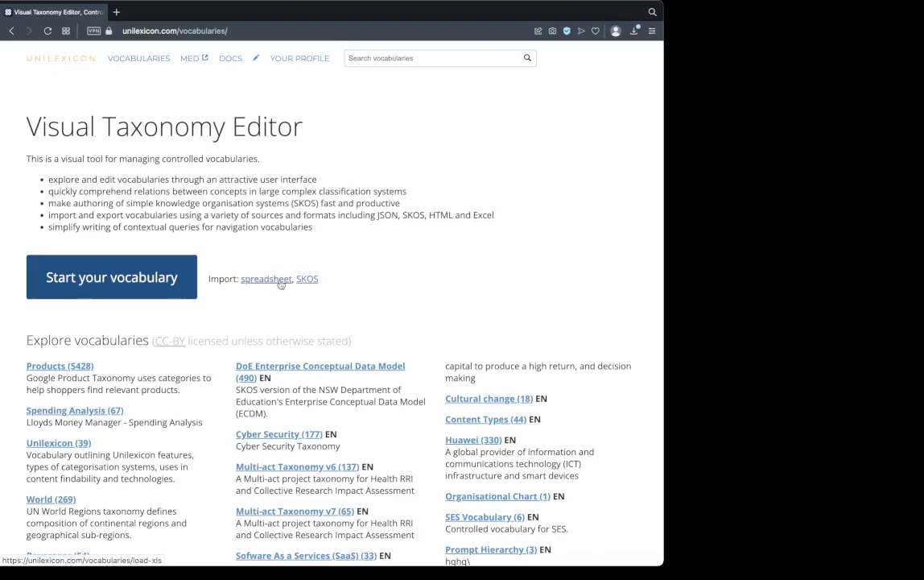
pyautogui.click(280, 282)
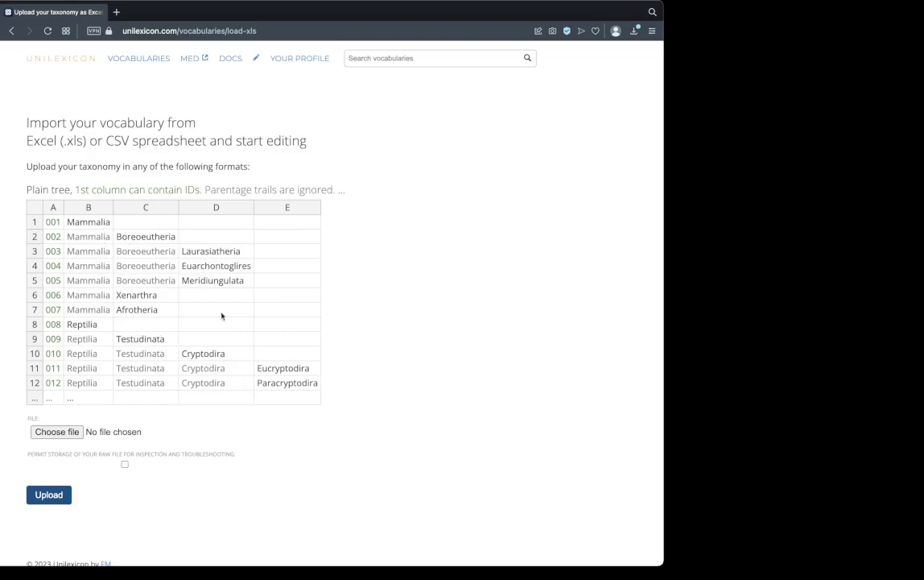
# Step: Choose values-2023-03-05.xml from the Desktop in the SKOS import form
pyautogui.click(11, 31)
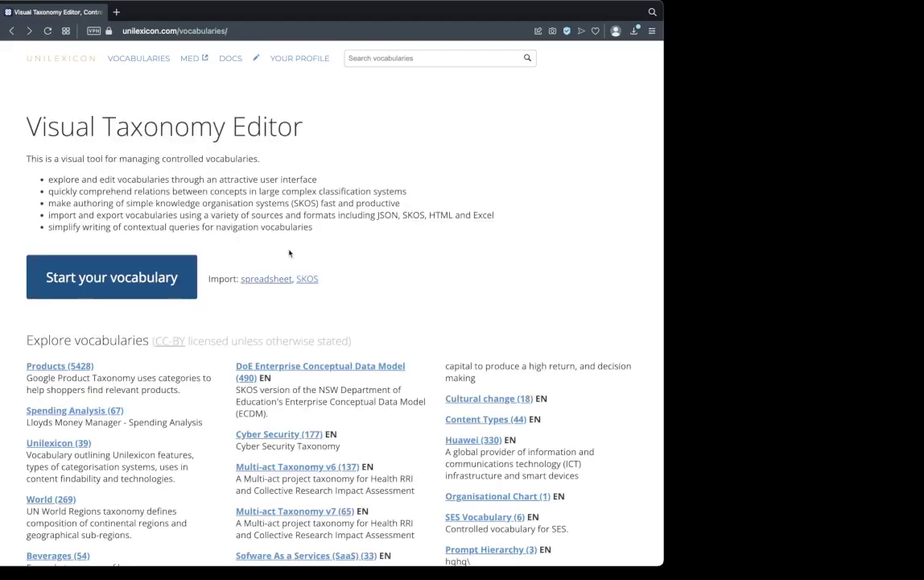
pyautogui.click(310, 279)
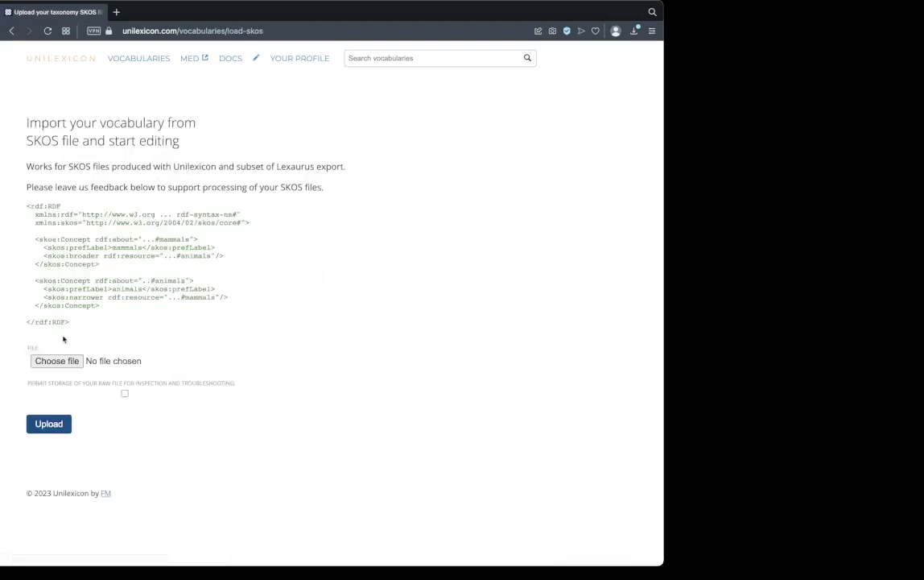
pyautogui.click(54, 363)
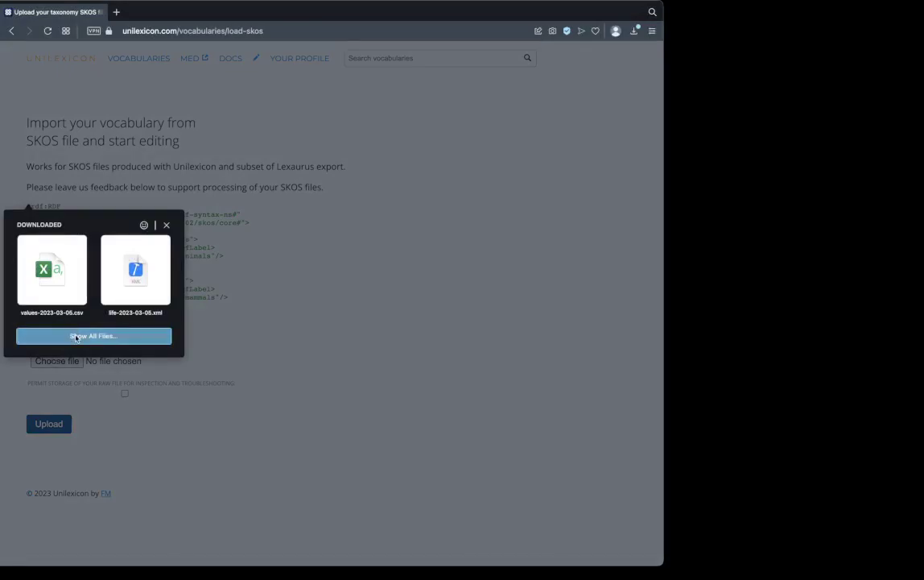
pyautogui.click(76, 337)
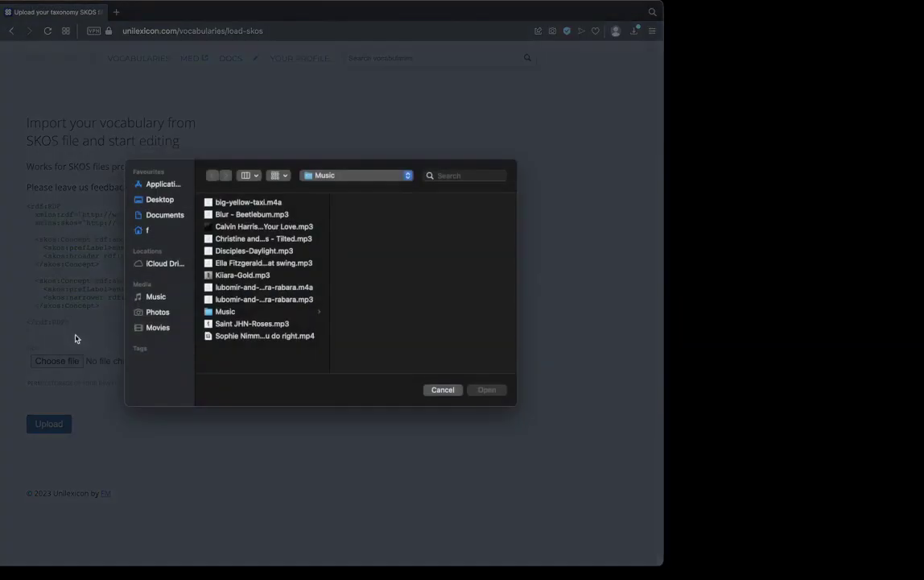
pyautogui.click(158, 199)
pyautogui.click(247, 203)
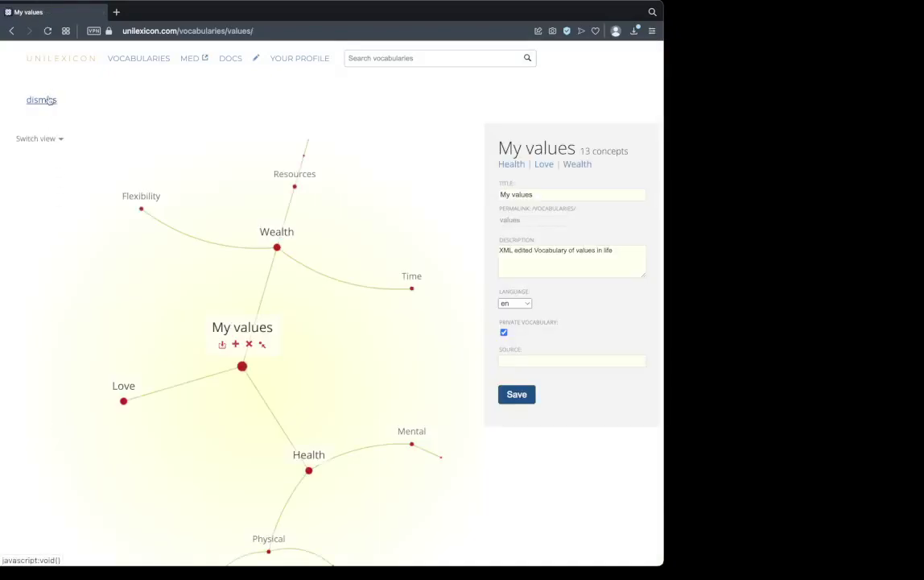
# Step: Dismiss the import notice and check that the My values description begins with 'XML edited'
pyautogui.hotkey('ctrl', 'a')
pyautogui.click(95, 105)
pyautogui.click(50, 101)
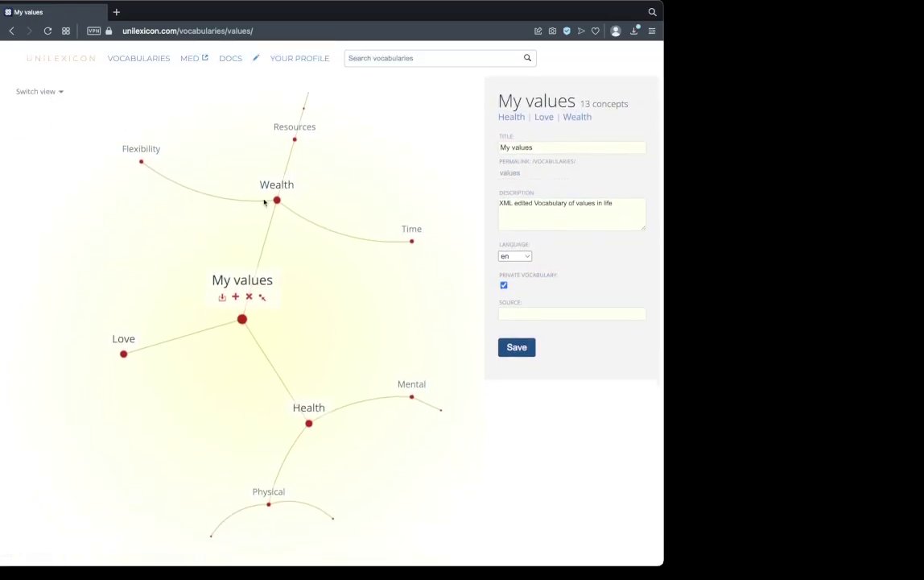
pyautogui.moveTo(535, 203); pyautogui.dragTo(500, 203)
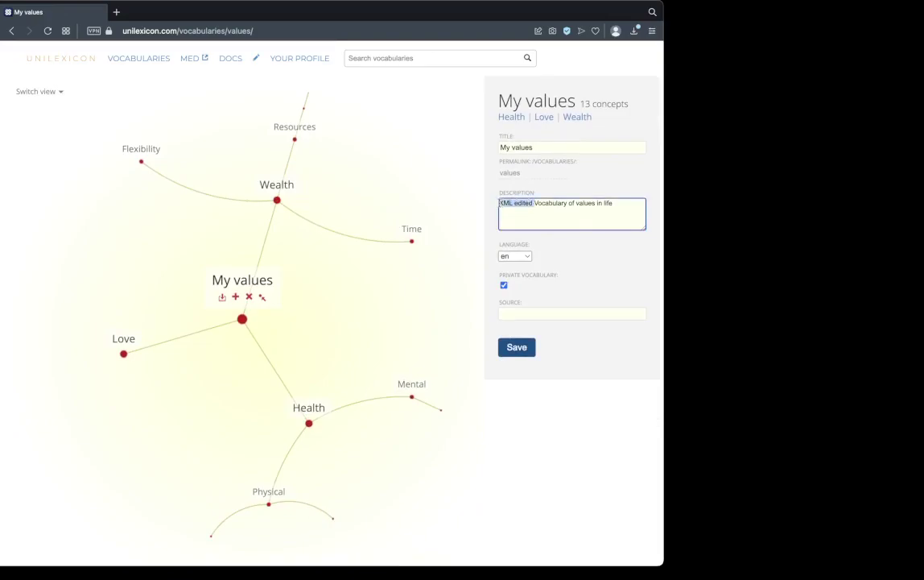
pyautogui.click(539, 223)
# Step: Open the DOCS page 'Visual vocabulary suite' and skim through it
pyautogui.click(231, 59)
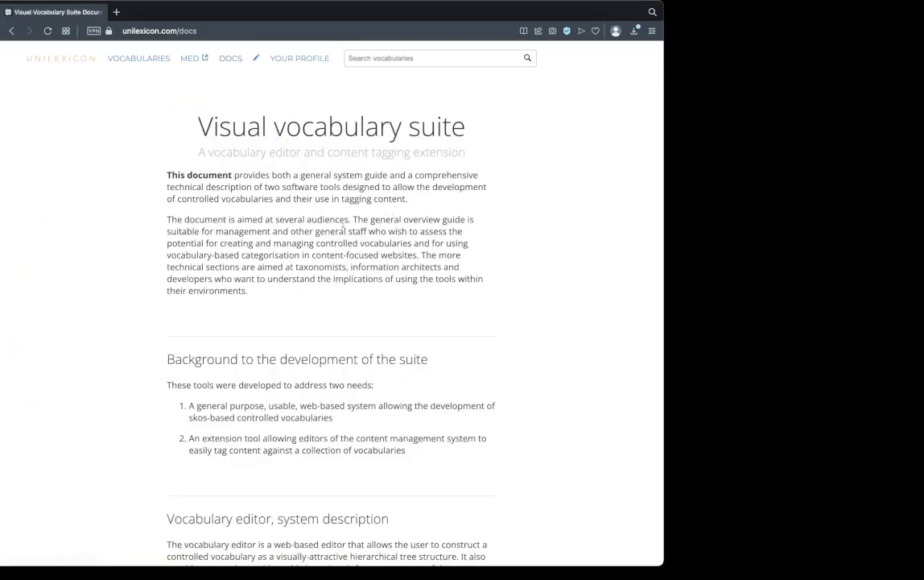
pyautogui.scroll(-1, 365, 185)
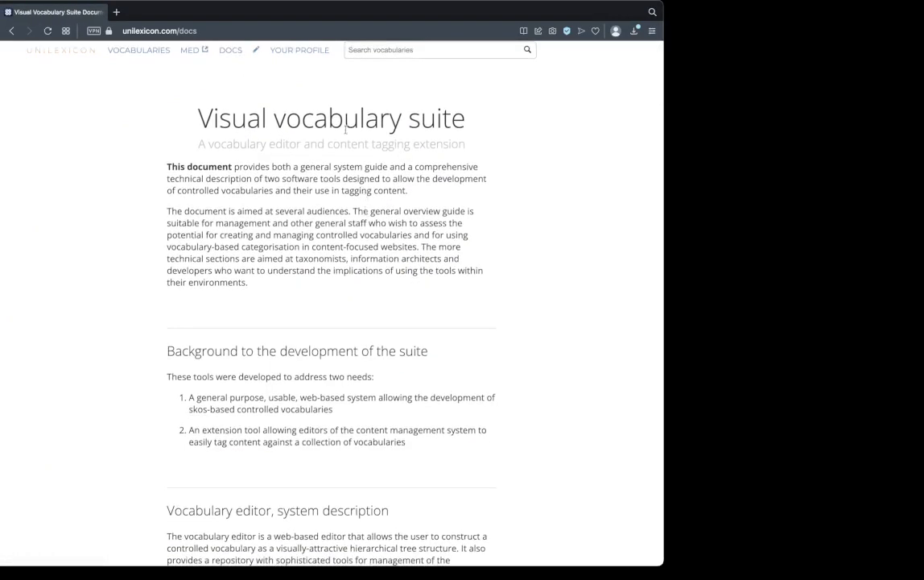
pyautogui.scroll(1, 330, 89)
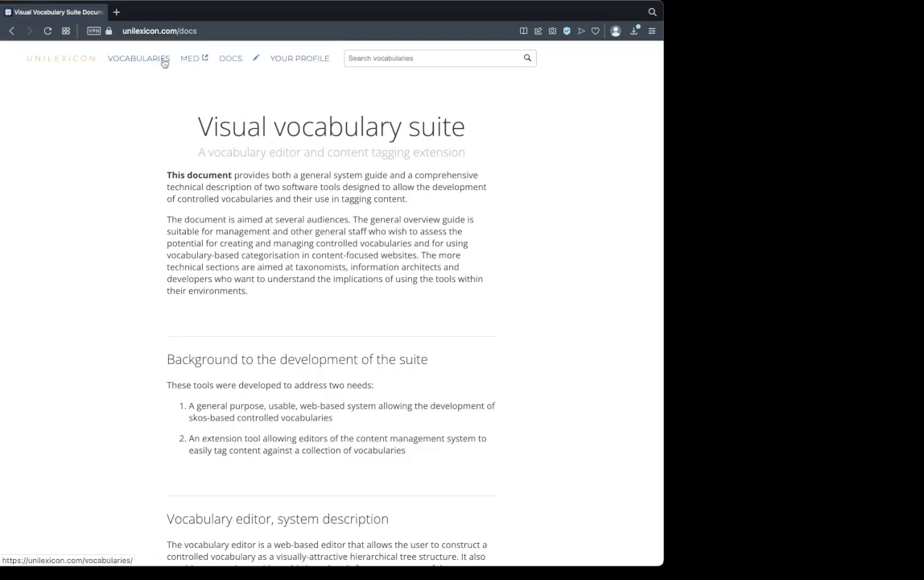
# Step: Open YOUR PROFILE and scroll through Your vocabularies to confirm My values (13) is listed
pyautogui.click(315, 66)
pyautogui.scroll(-1, 431, 197)
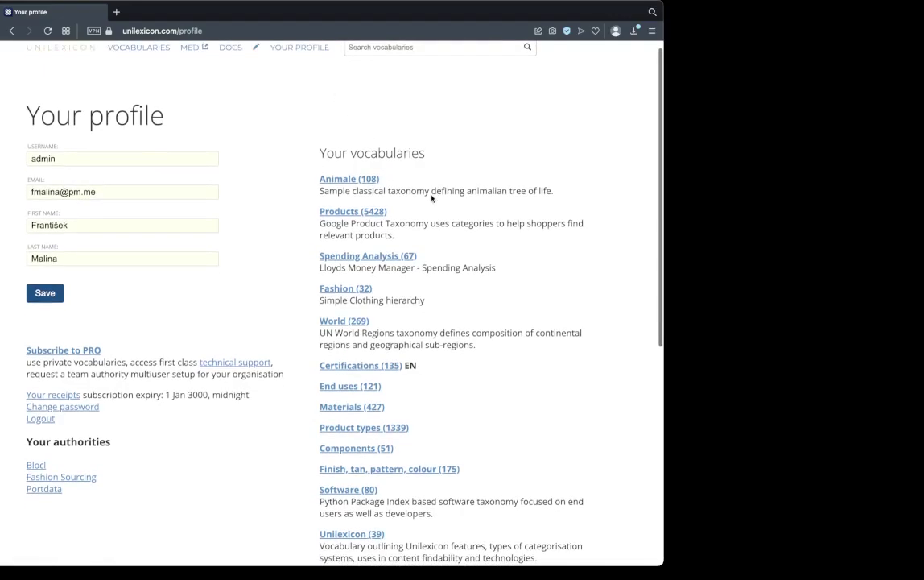
pyautogui.scroll(-5, 431, 197)
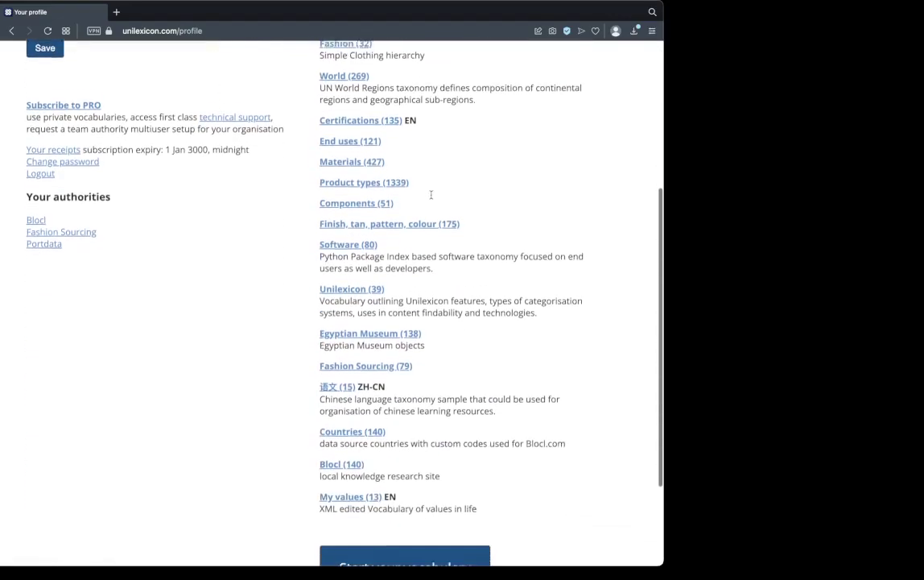
pyautogui.scroll(4, 431, 197)
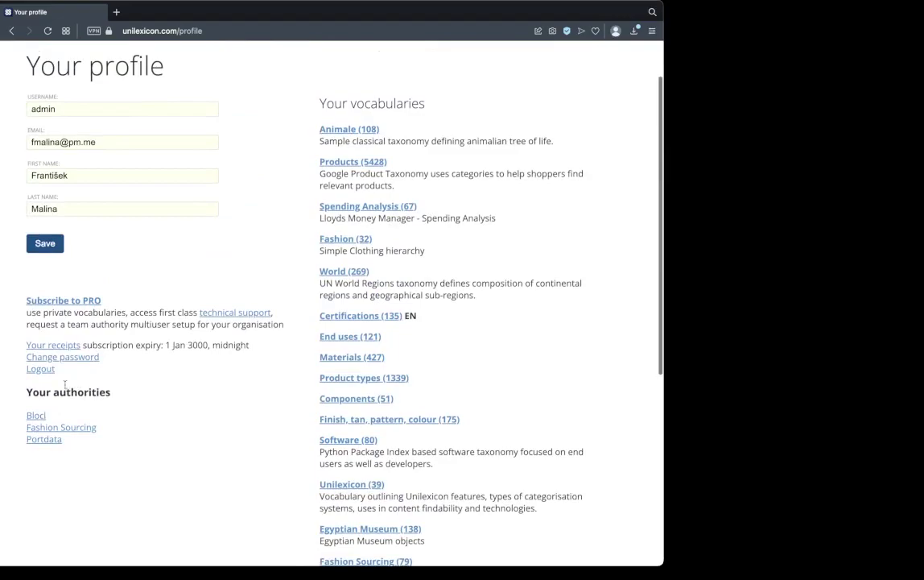
pyautogui.moveTo(28, 392); pyautogui.dragTo(140, 405)
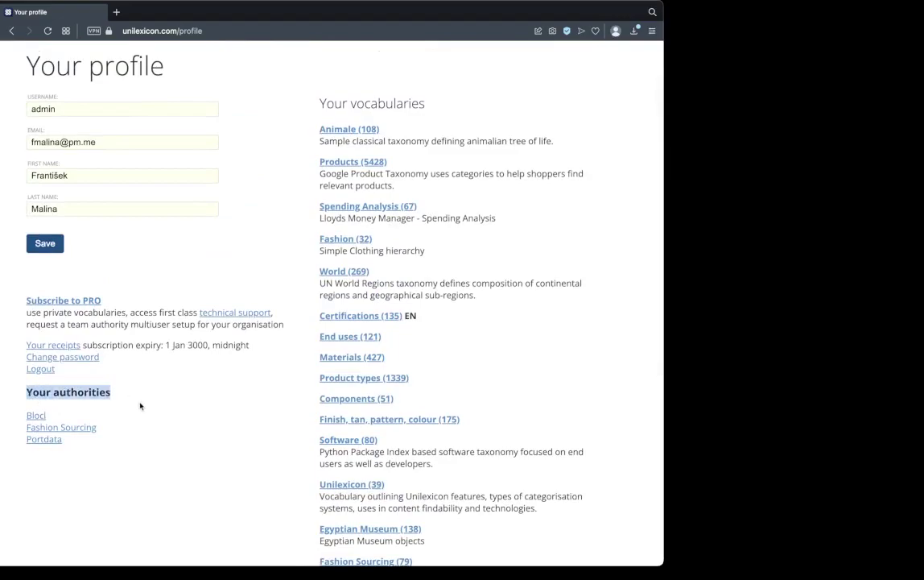
pyautogui.click(140, 406)
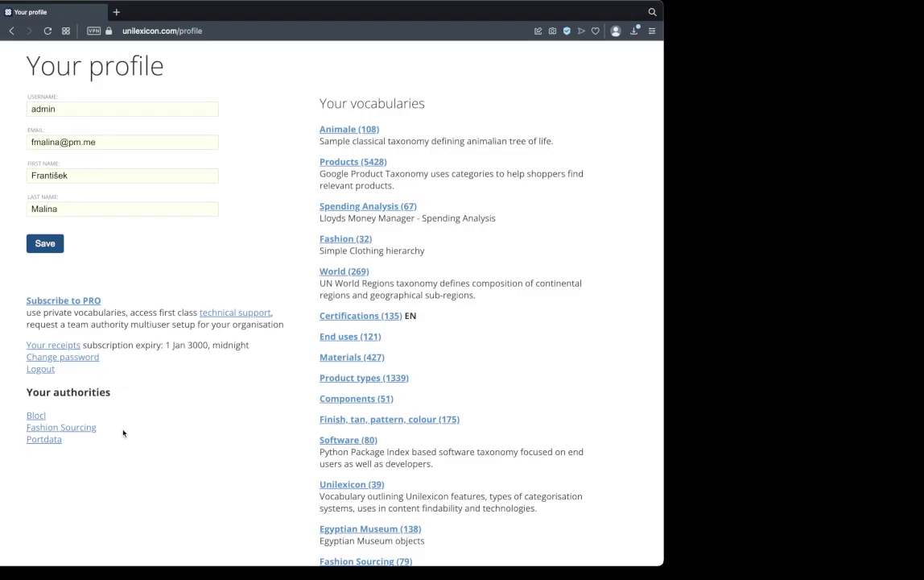
pyautogui.scroll(2, 123, 433)
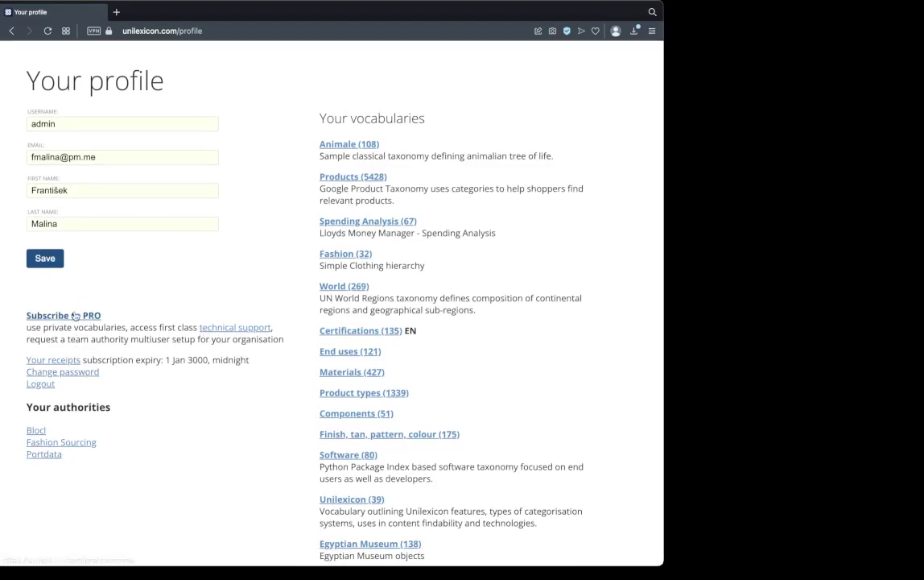
pyautogui.click(75, 315)
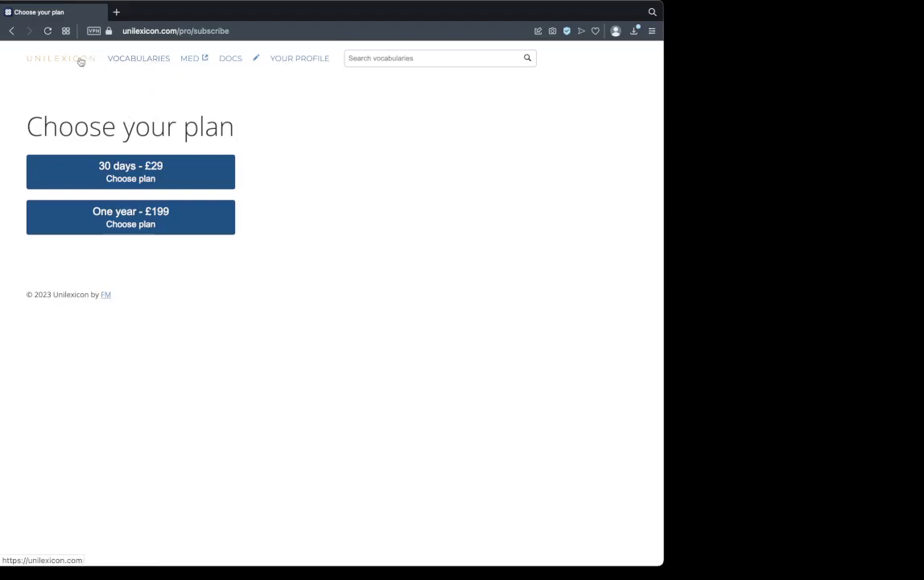
pyautogui.click(284, 59)
pyautogui.click(107, 203)
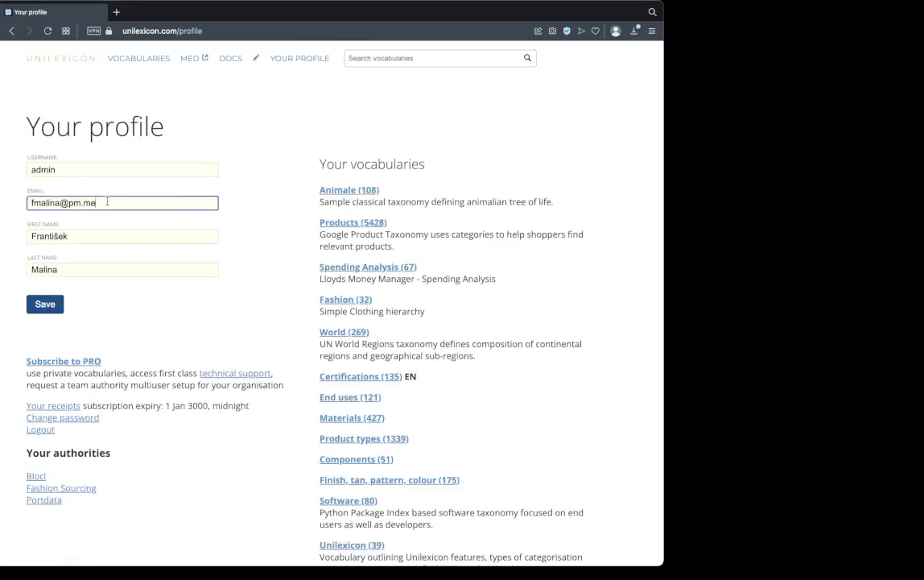
pyautogui.tripleClick(107, 202)
pyautogui.click(130, 201)
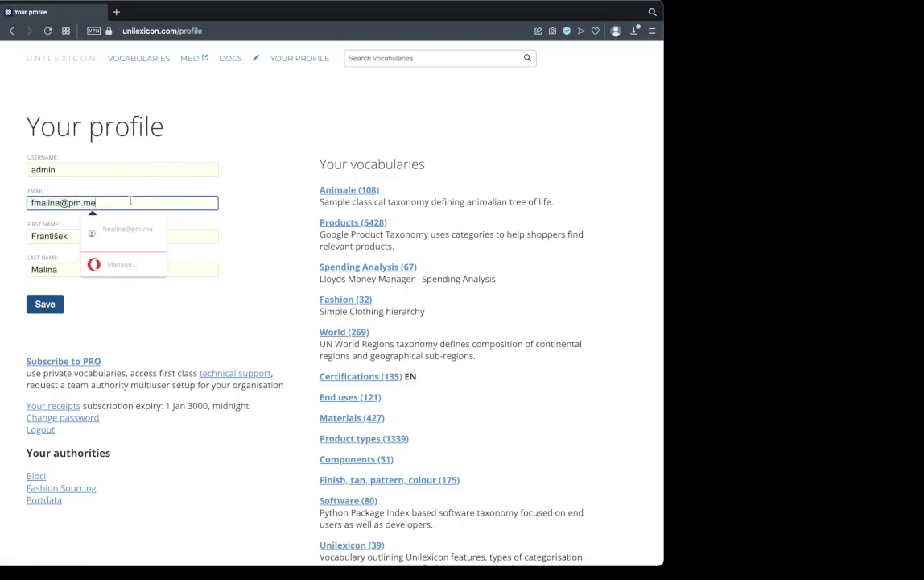
pyautogui.click(169, 184)
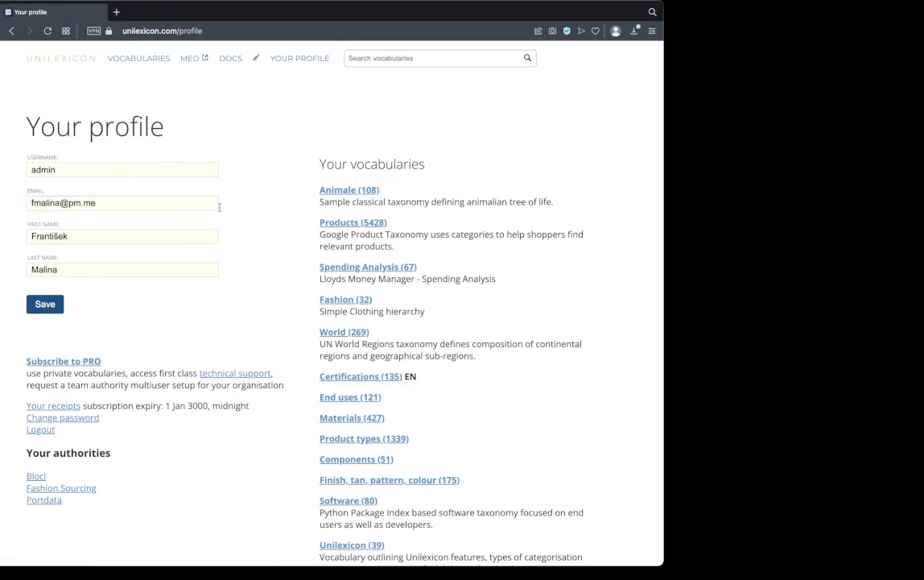